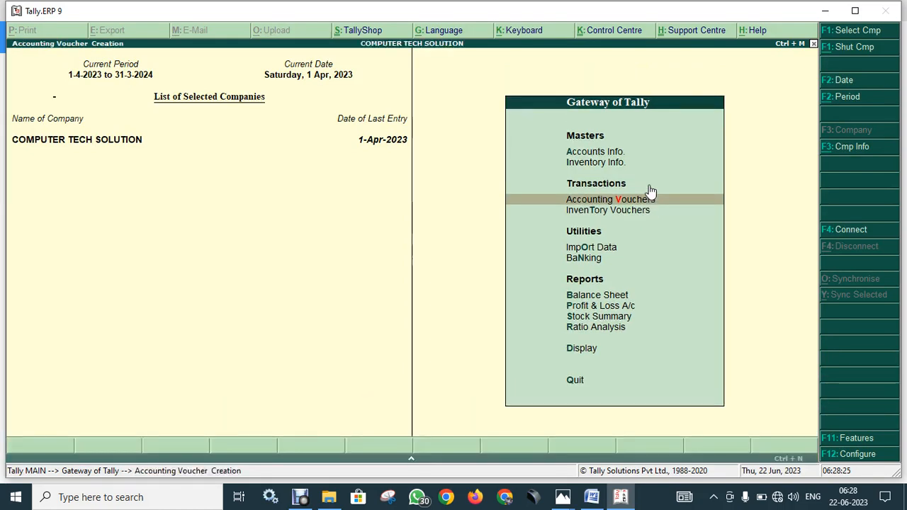
- Switch to a Purchase voucher, enter supplier invoice 1234 dated 1-Apr-2023, and start a new party ledger
key("F9")
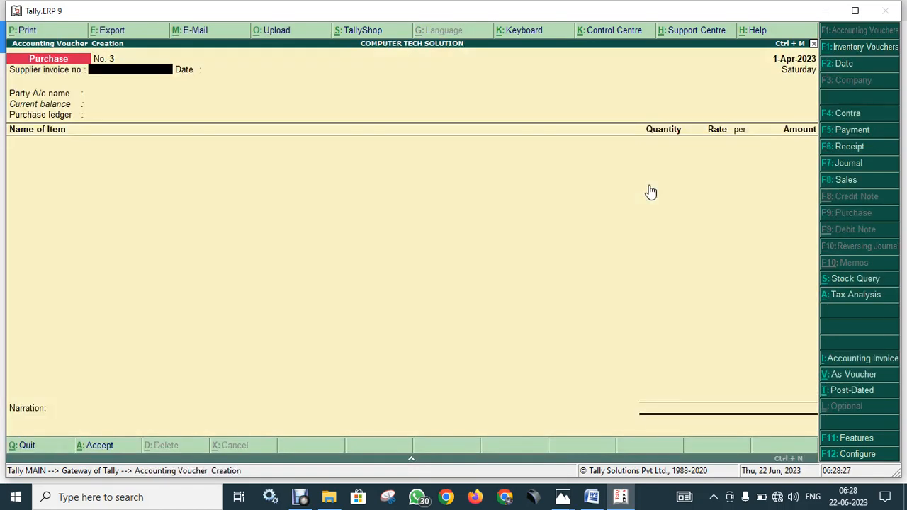
type("123")
key("Return")
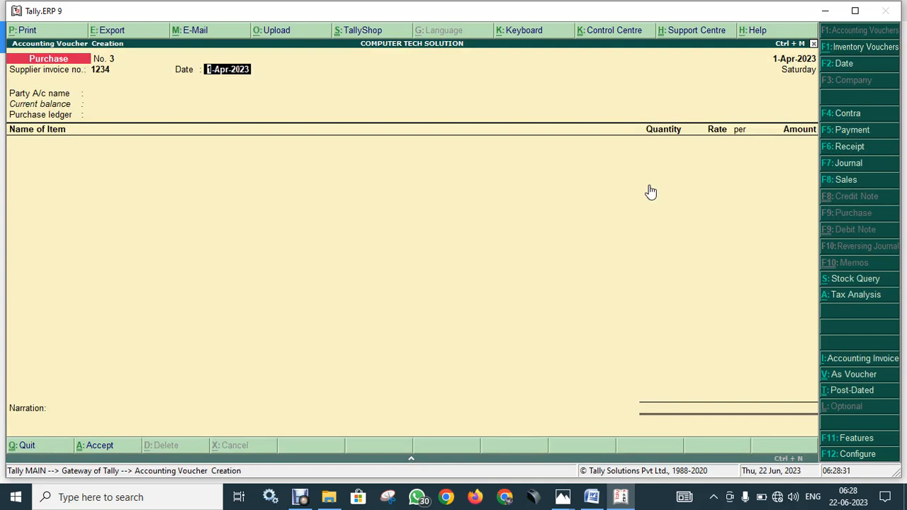
key("Return")
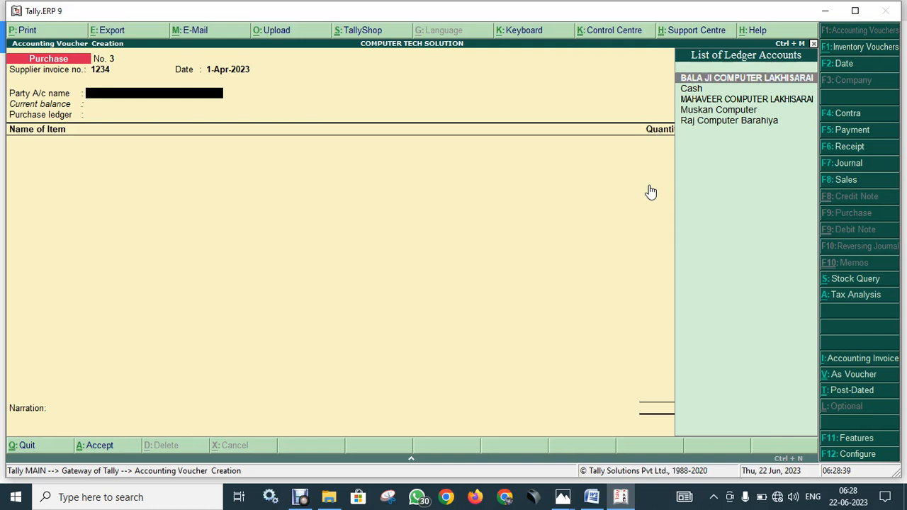
key("alt+c")
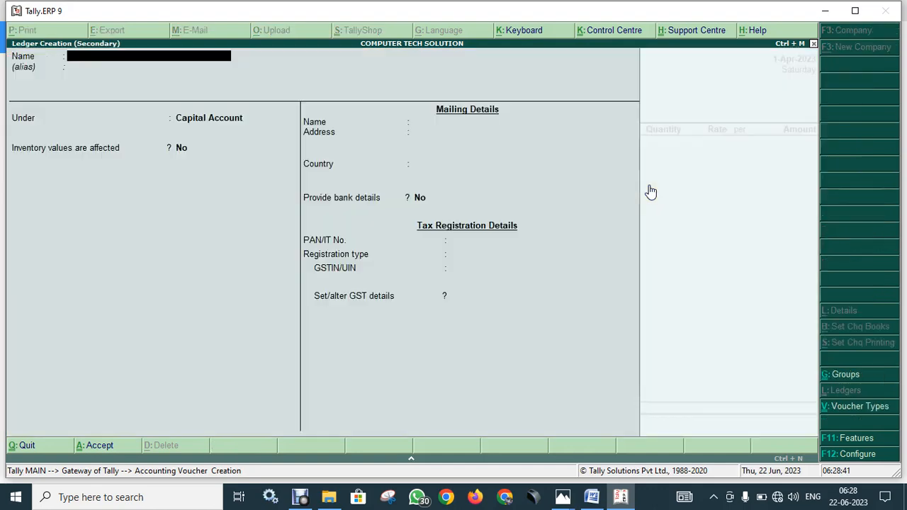
left_click(599, 488)
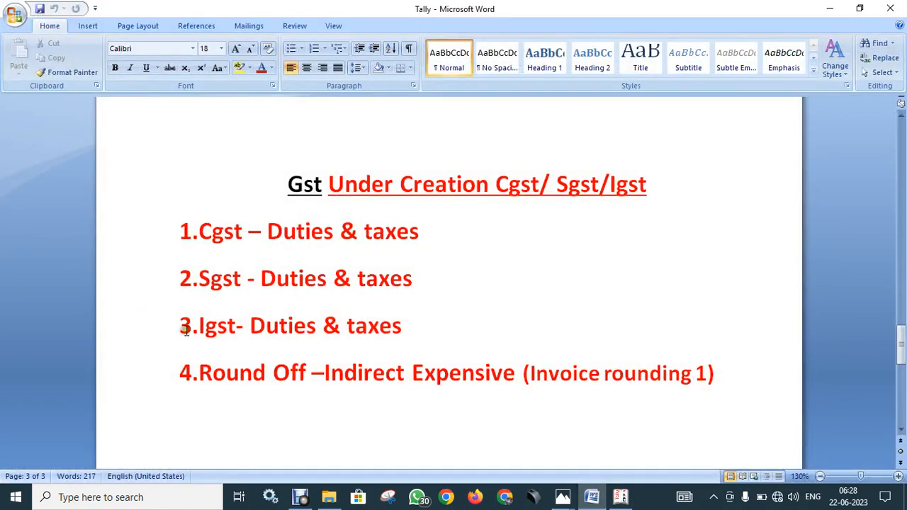
- Check the Word notes: IGST goes under Duties & Taxes, Round Off under Indirect Expenses; then return to Tally
left_click(253, 326)
left_click_drag(255, 326, 420, 331)
left_click(420, 330)
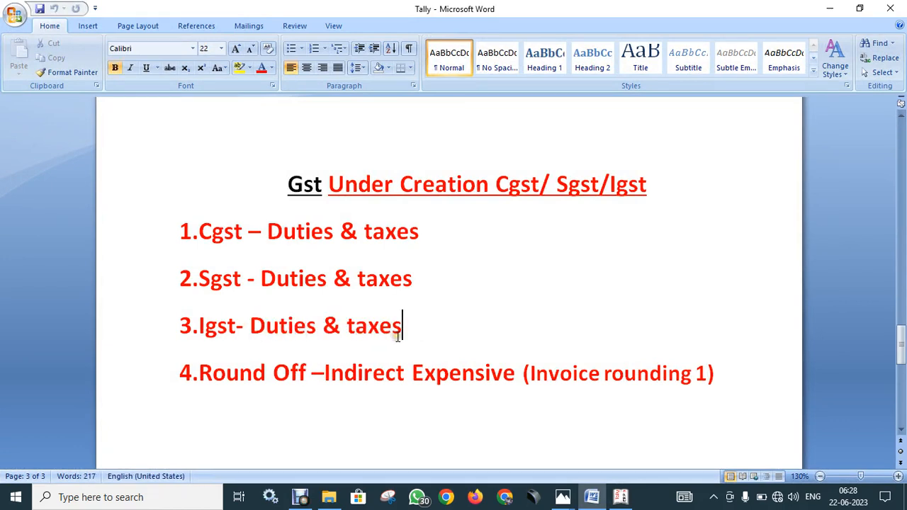
left_click_drag(325, 367, 505, 386)
left_click(894, 378)
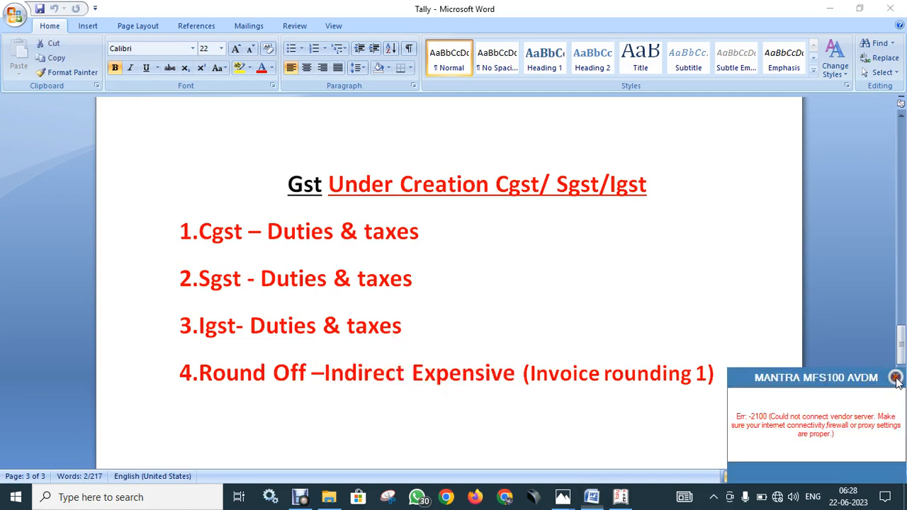
left_click(545, 398)
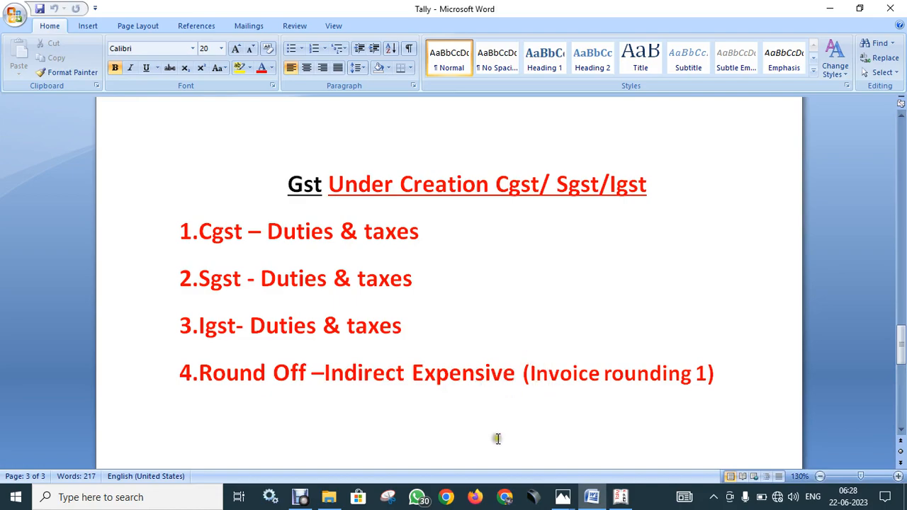
left_click(617, 498)
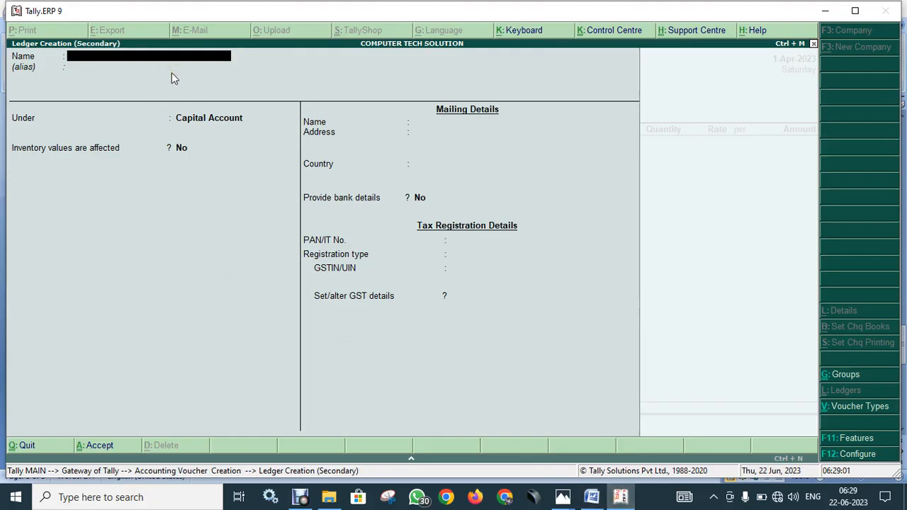
- Name the ledger Maa Kali Computers and place it under Sundry Creditors
type("Maa Kali Computes")
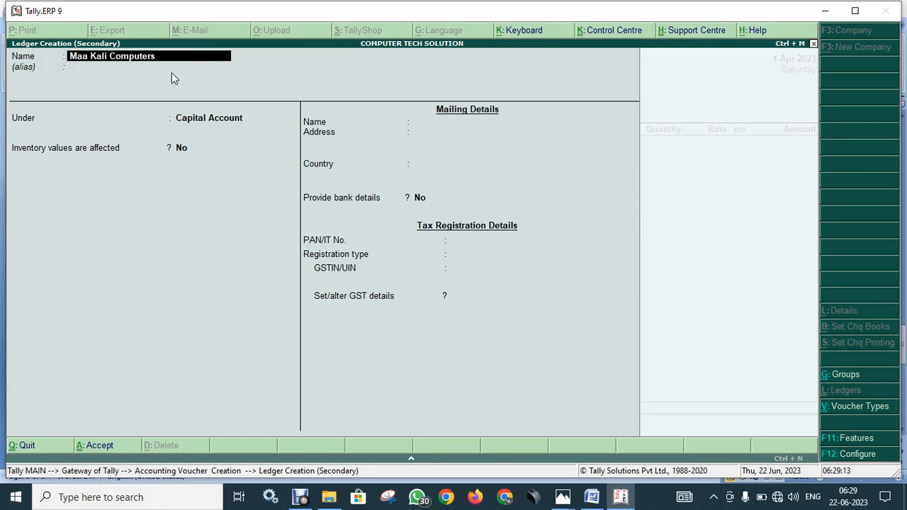
key("Return")
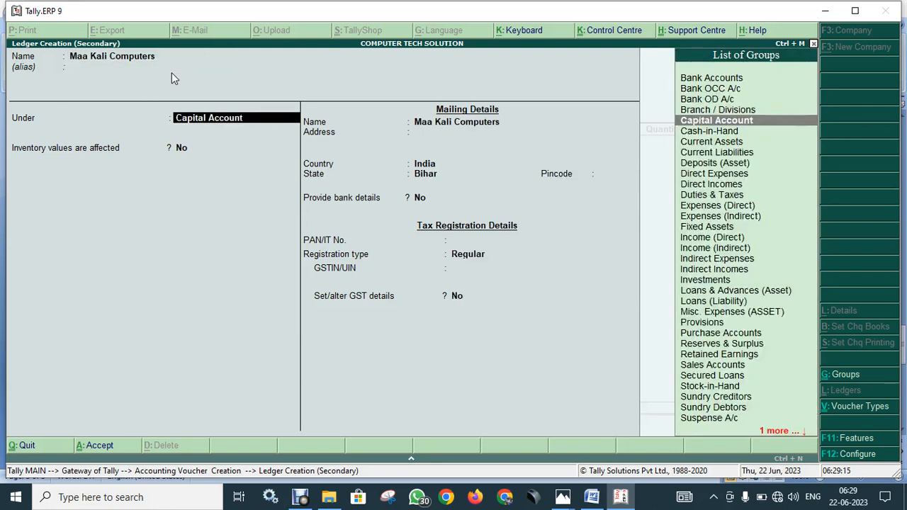
type("Sun")
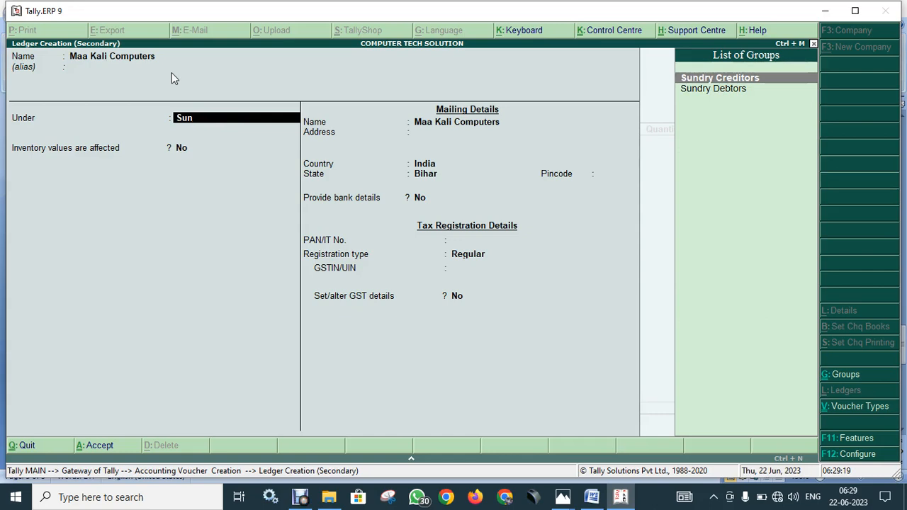
key("Return")
key("Return")
key("Return")
key("Return")
key("Return")
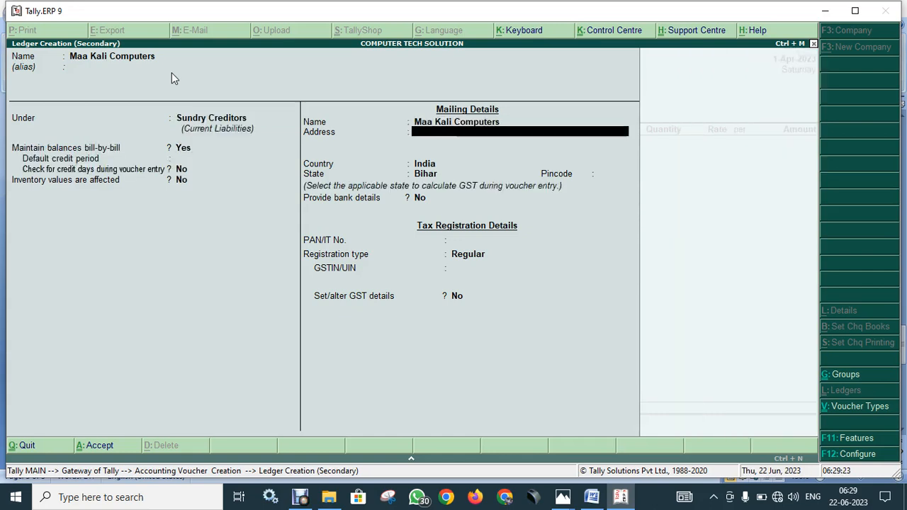
- Enter the supplier's mailing address and pincode, with the state set to Jharkhand
left_click_drag(341, 132, 504, 141)
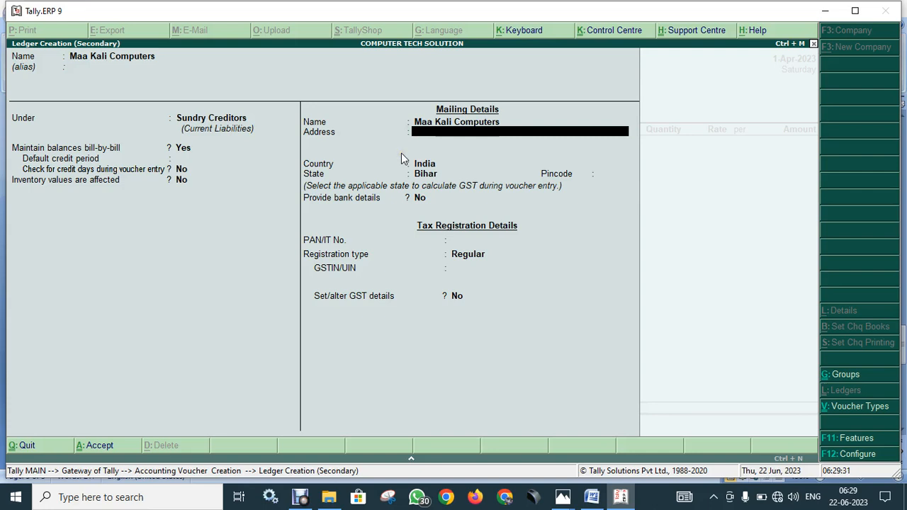
type("Giridiha")
key("BackSpace")
key("Return")
type("Jharkhand")
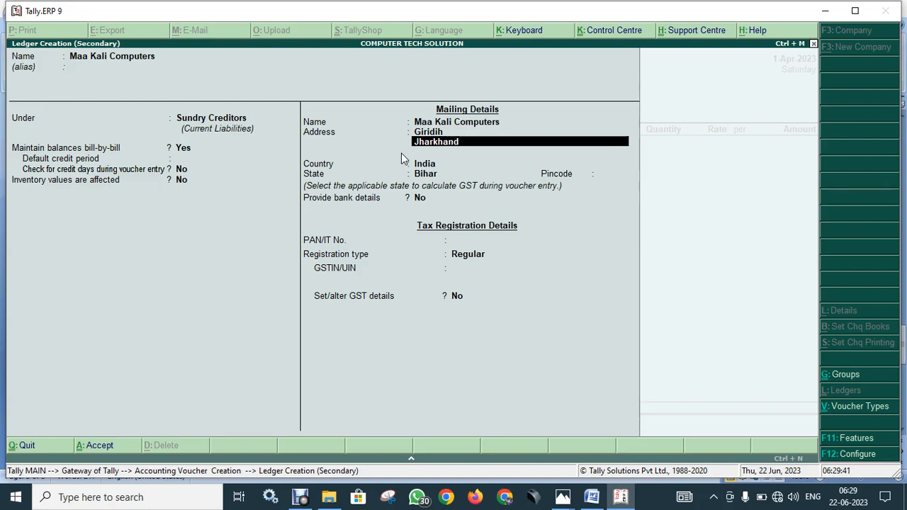
key("Return")
key("Return")
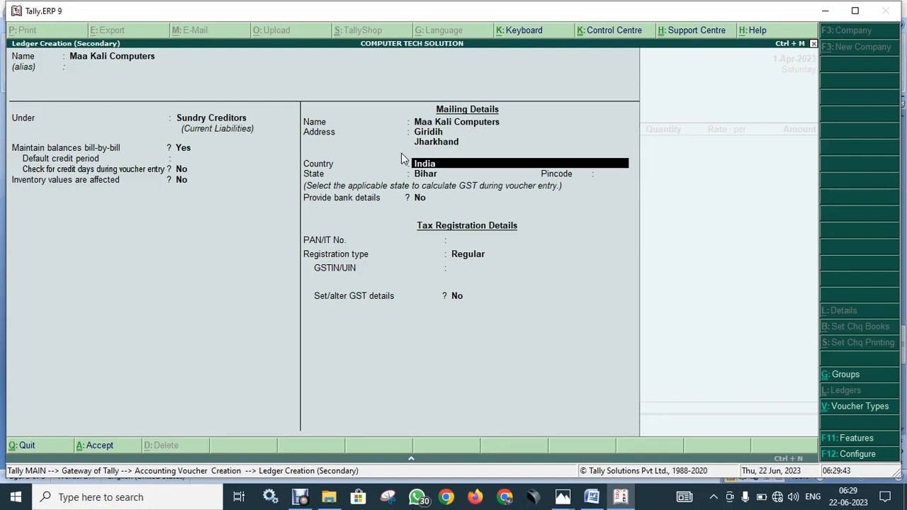
key("Return")
type("J")
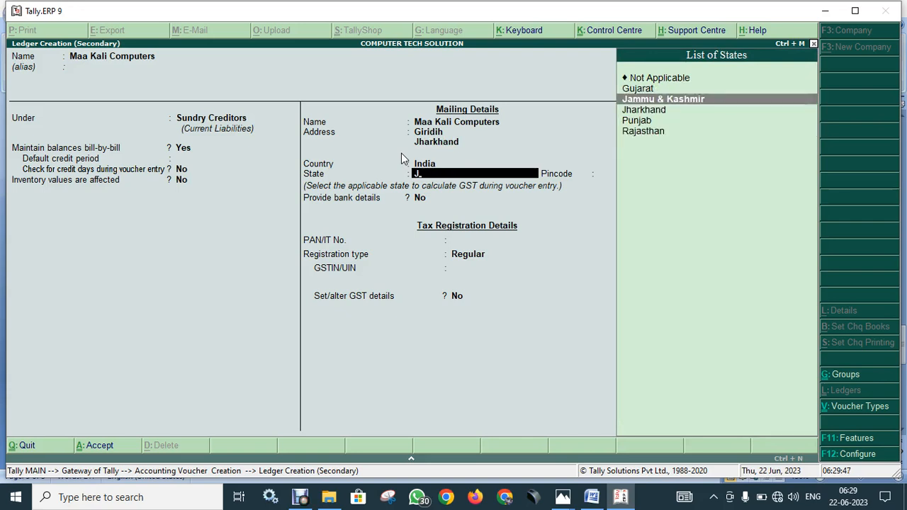
key("Down")
key("Return")
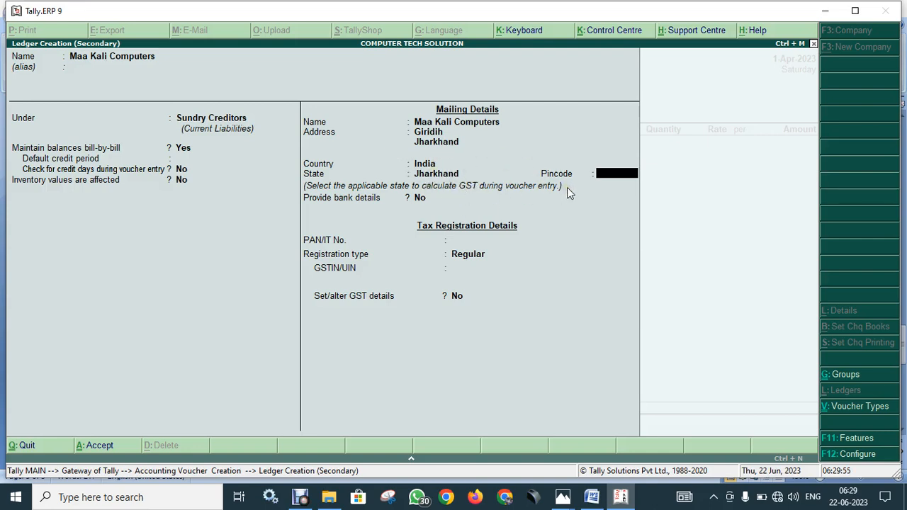
type("851102")
key("Return")
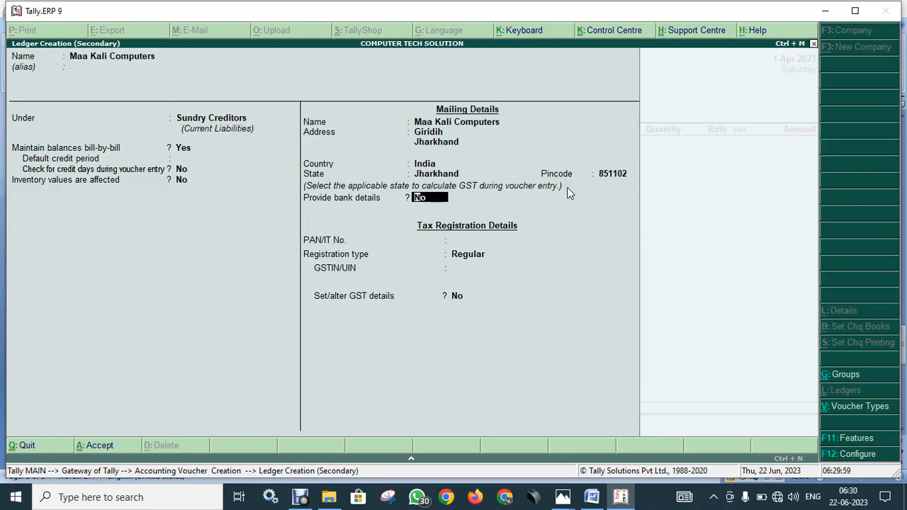
- Enter the supplier's GSTIN in the tax registration details
key("Return")
key("Return")
key("Return")
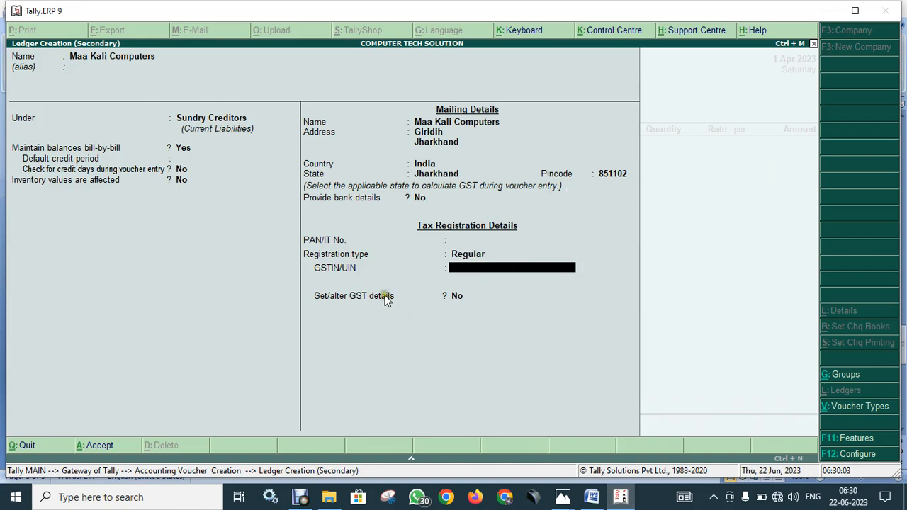
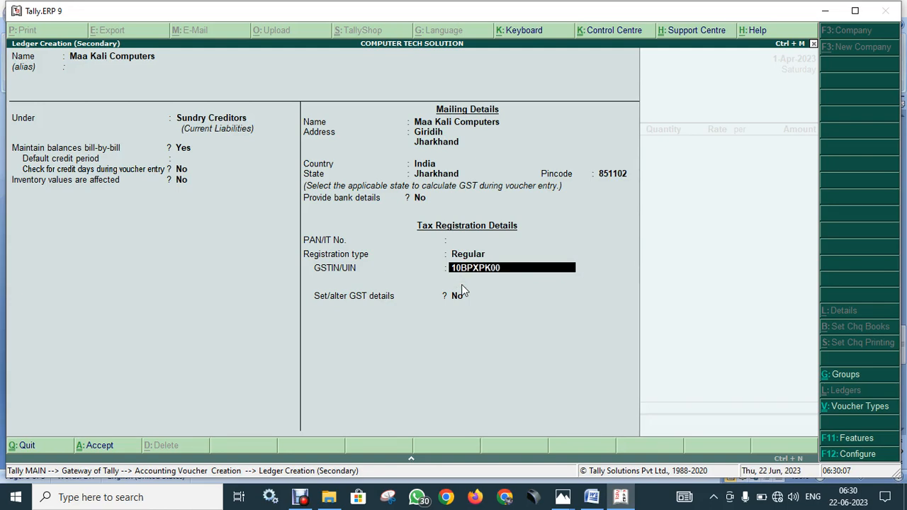
key("Return")
key("Return")
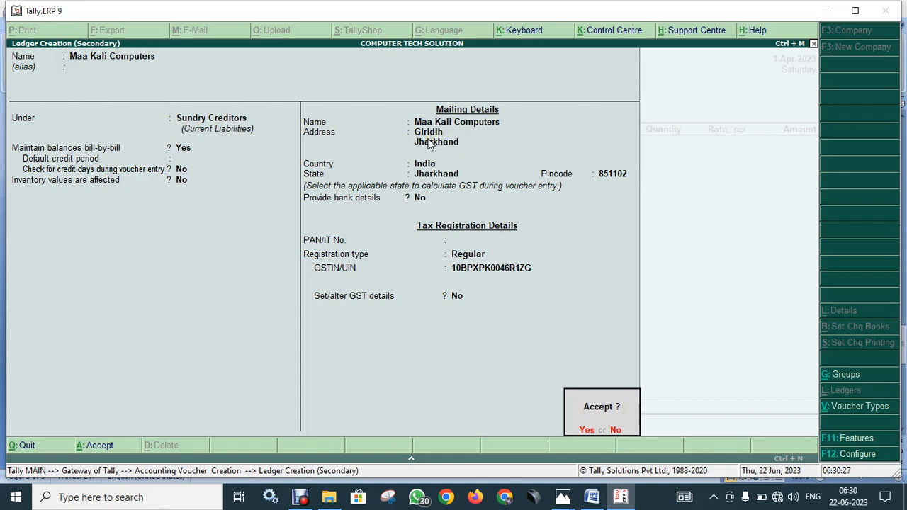
- Save the Maa Kali Computers ledger and back out of the PURCHASE EXEMPTED ledger choice
key("Return")
key("Return")
key("Return")
key("Return")
key("Return")
key("Return")
key("Return")
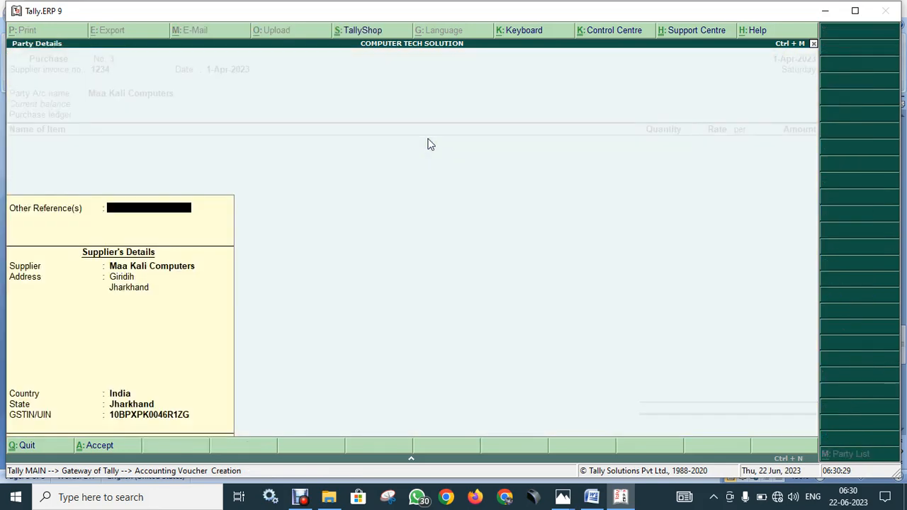
key("Return")
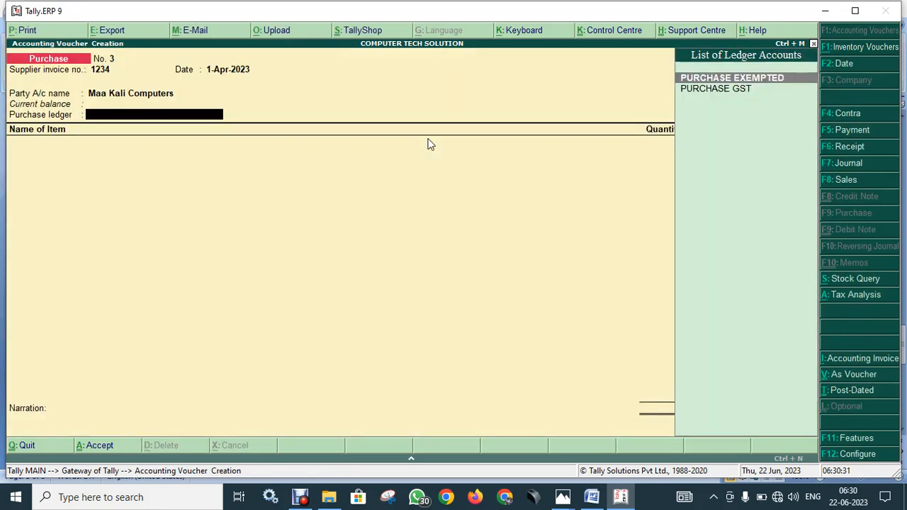
key("Return")
key("BackSpace")
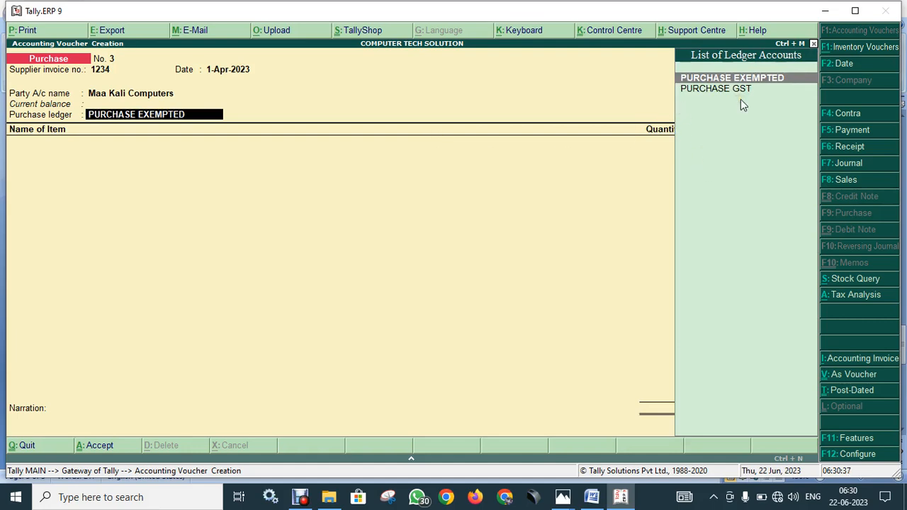
- Create ledger PURCHASE IGST under Purchase Accounts with GST applicable and Goods as supply type
key("alt+c")
type("PURCHAS")
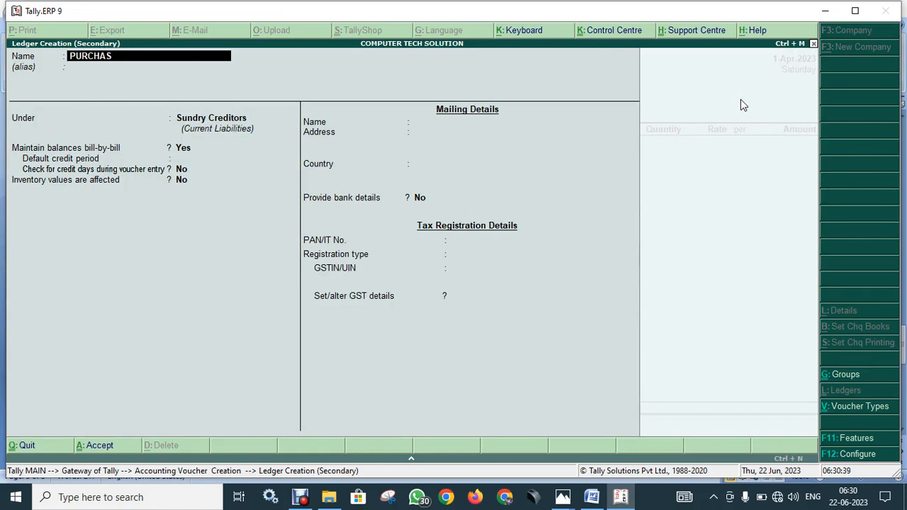
type("E IGST")
key("Return")
key("Return")
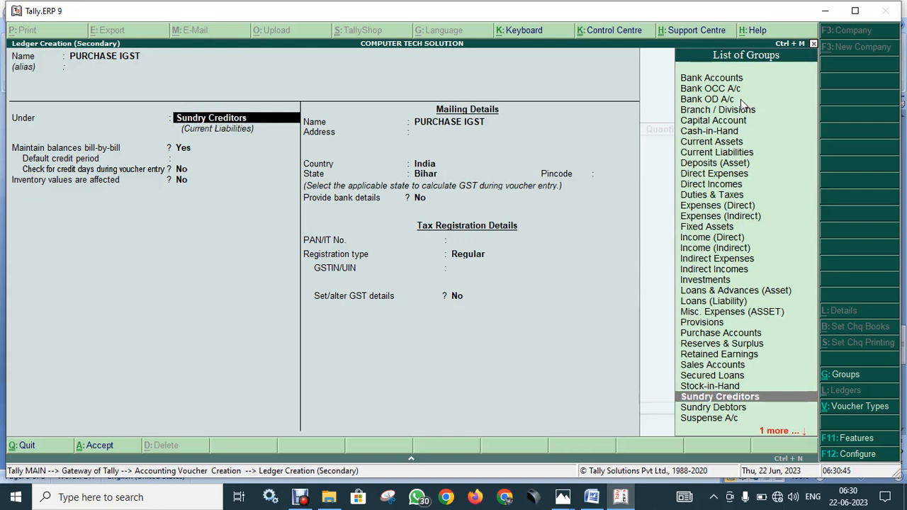
type("PUR")
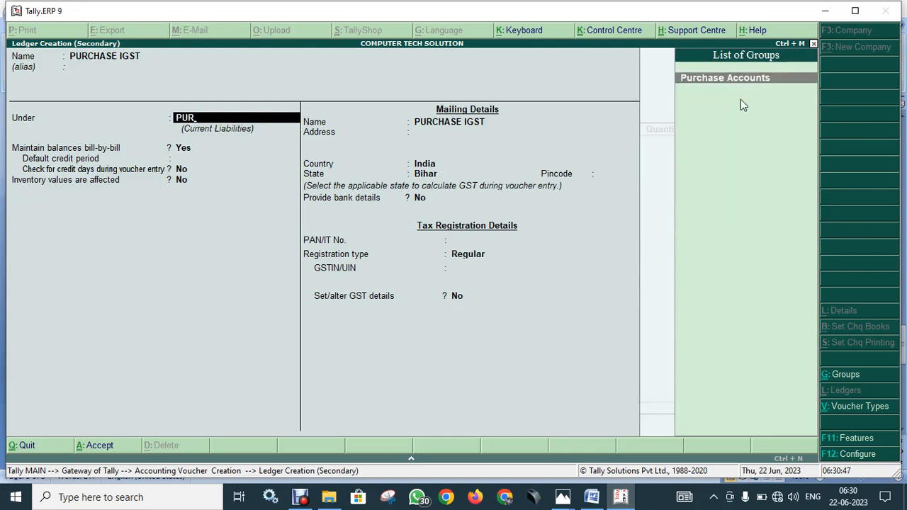
key("Return")
key("Return")
key("Return")
key("Return")
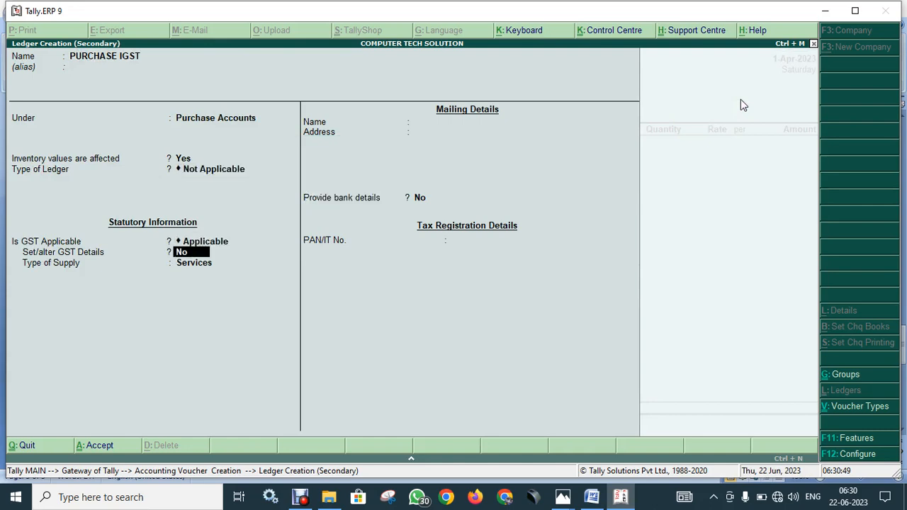
key("Return")
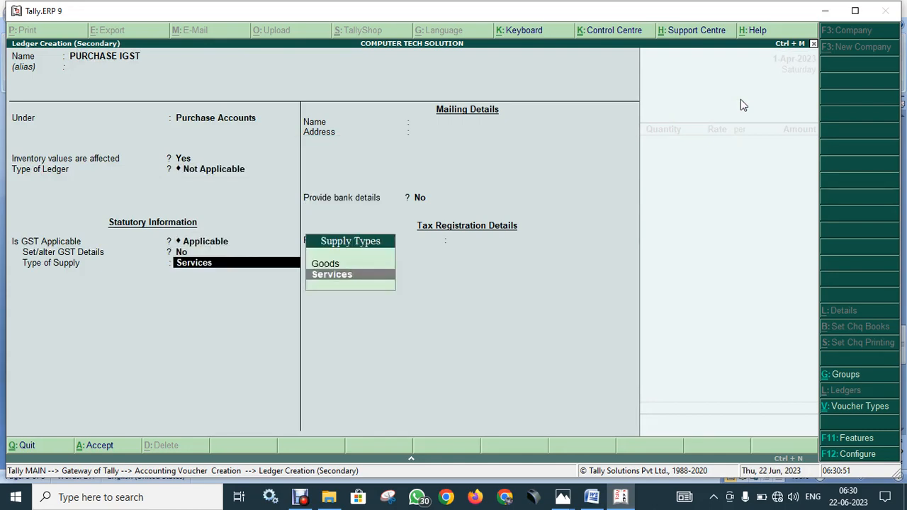
key("Up")
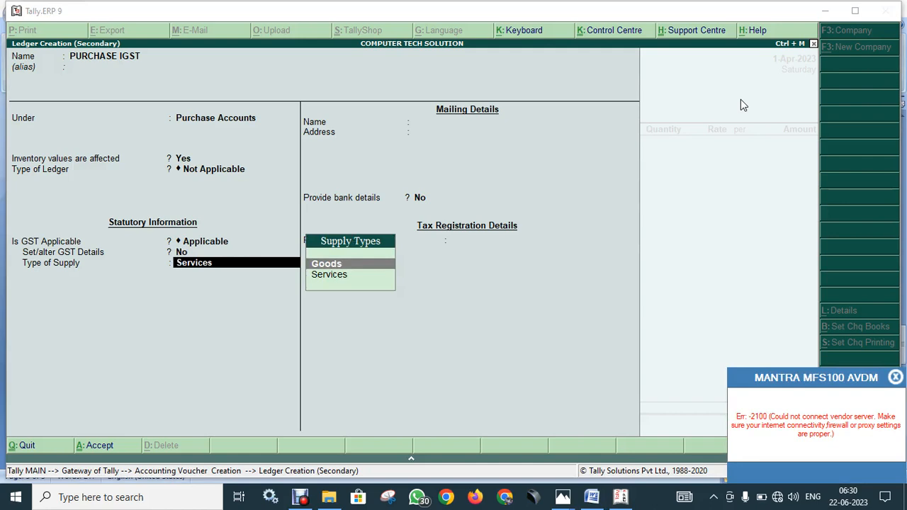
left_click(895, 377)
key("Return")
key("Return")
key("Return")
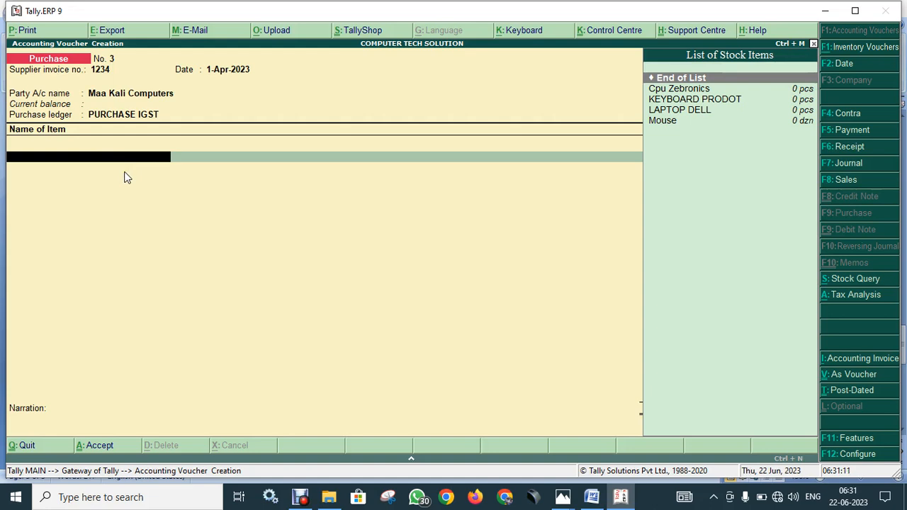
- Start a new stock item named WIFI DONGLE and browse the available stock groups
key("alt+c")
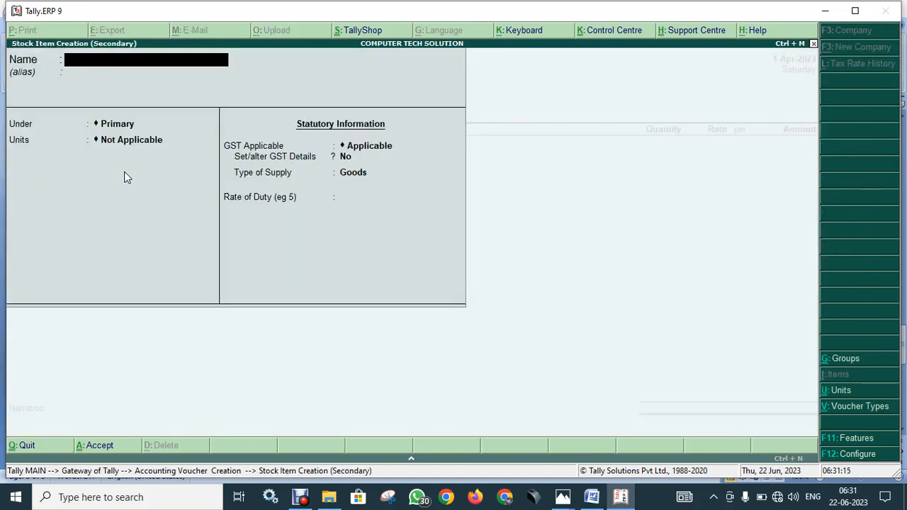
type("WIFI DONGLE")
key("Return")
key("Return")
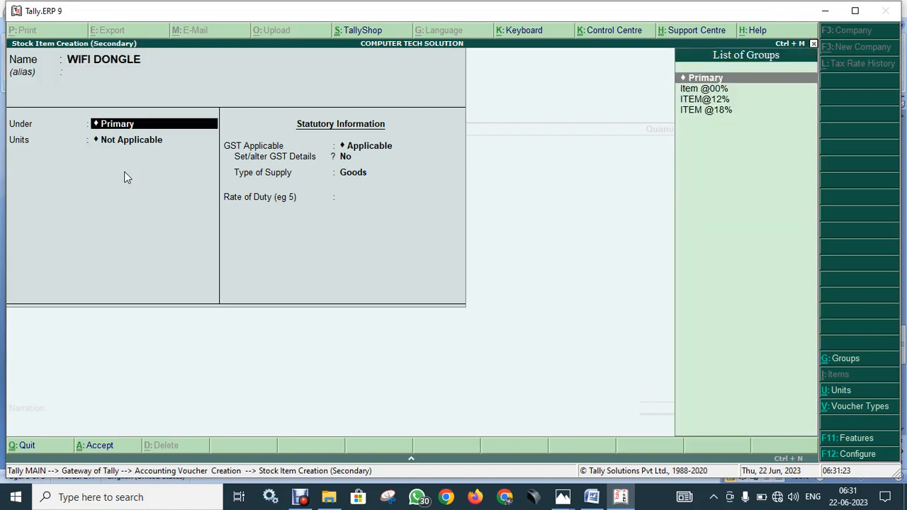
key("Down")
key("Down")
key("Down")
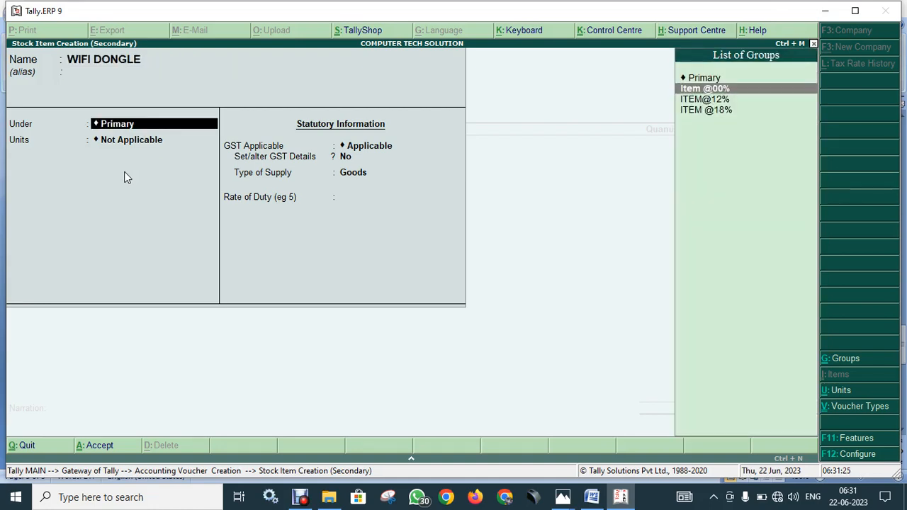
key("Up")
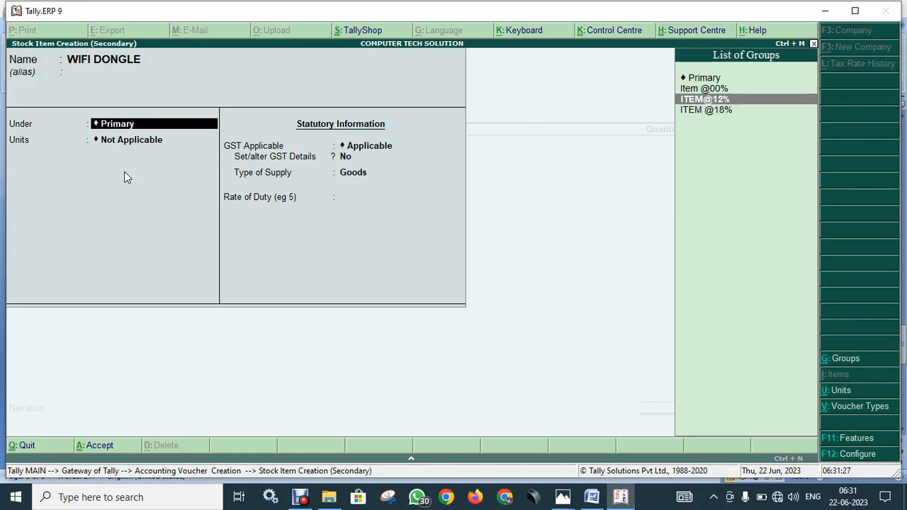
key("Down")
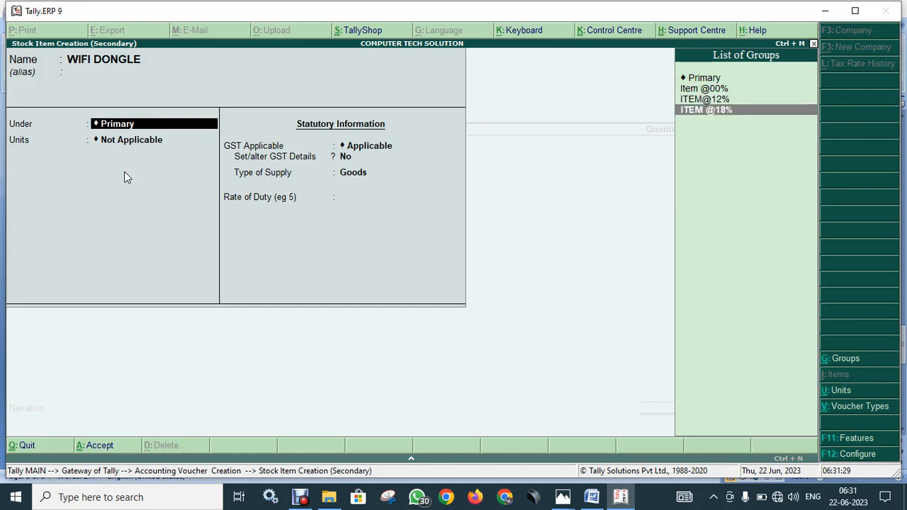
key("Up")
key("Down")
key("Up")
key("Down")
key("Up")
key("Down")
key("Up")
key("Up")
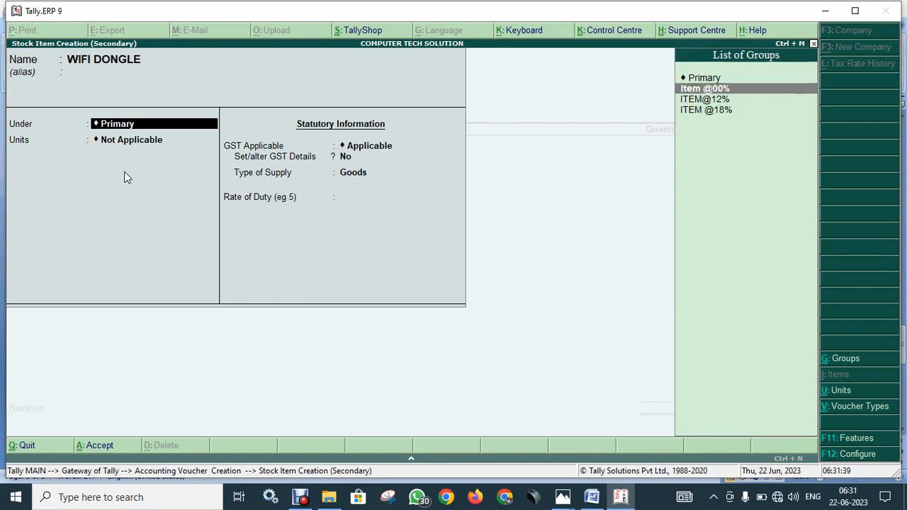
- Create and assign the stock group ITEM@04%, and set the item's unit to pcs
key("alt+c")
type("ITEM")
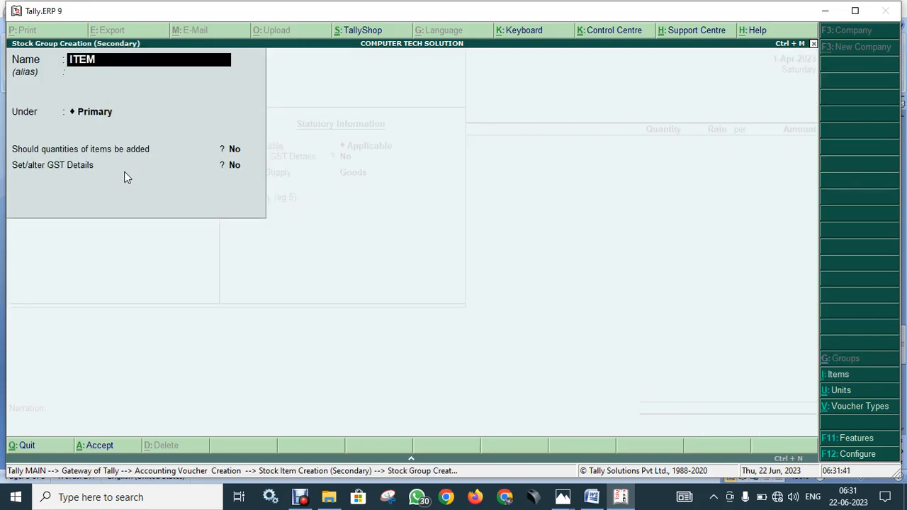
type("@04%")
key("Return")
key("Return")
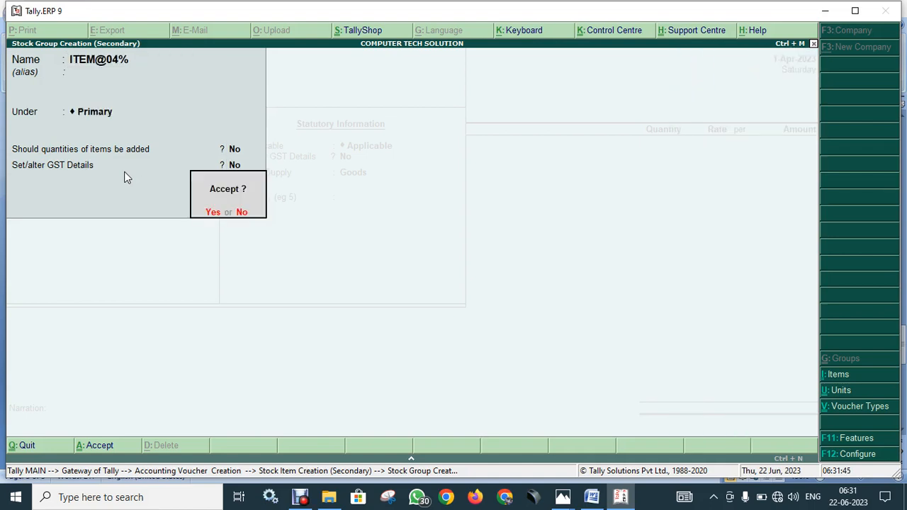
key("Return")
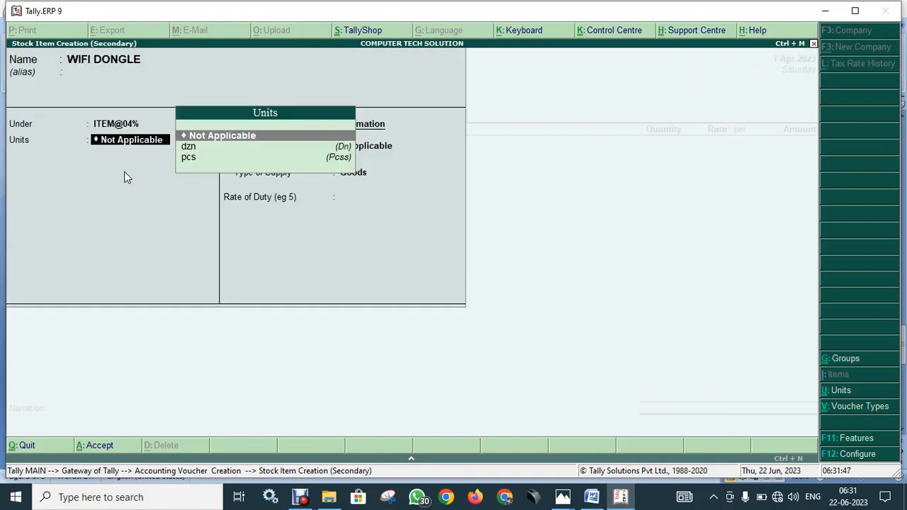
key("Down")
key("Down")
key("Return")
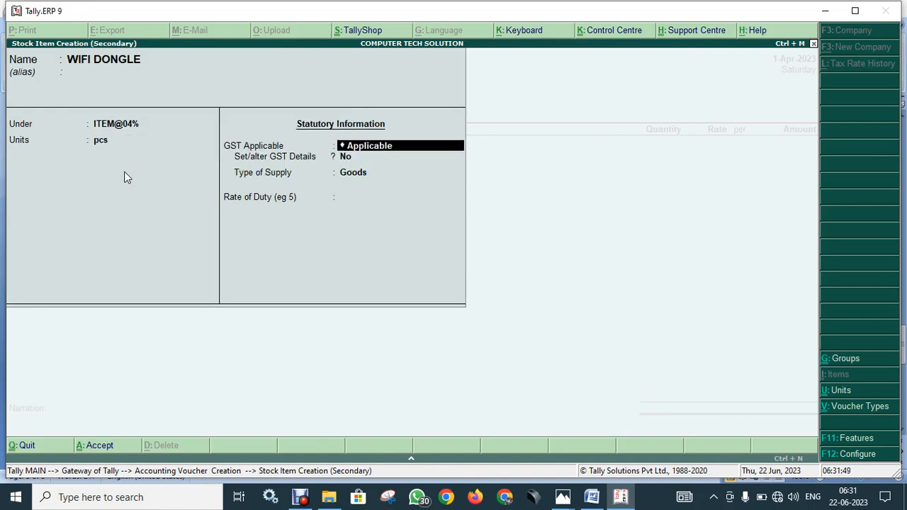
key("Return")
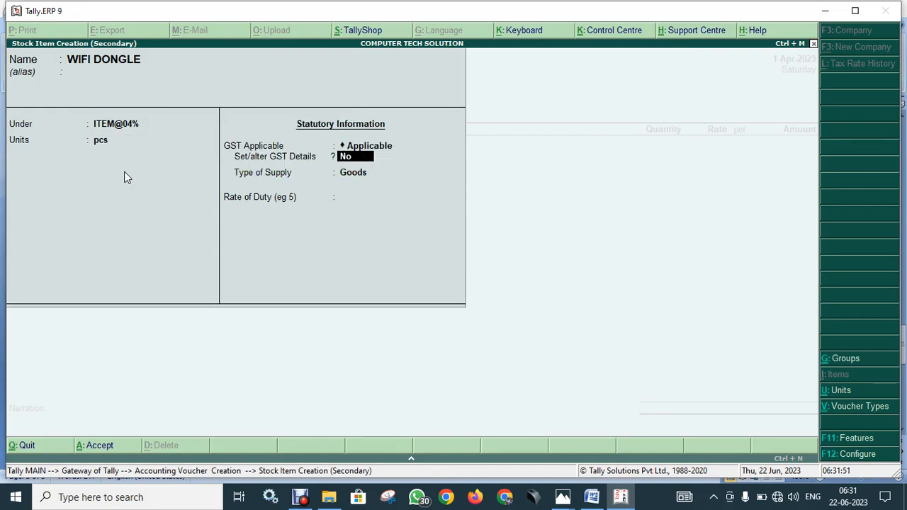
- Give WIFI DONGLE HSN 4585, On Value, Taxable, 4% integrated tax, and save it
key("y")
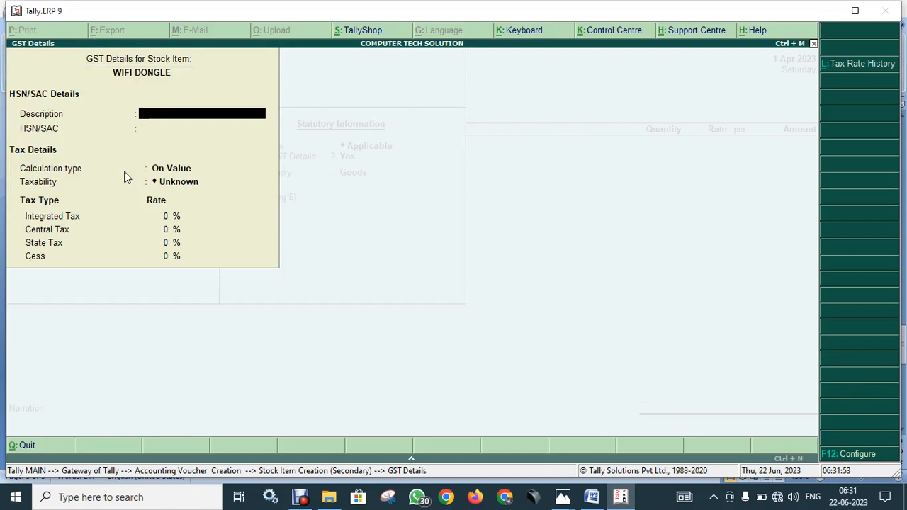
key("Return")
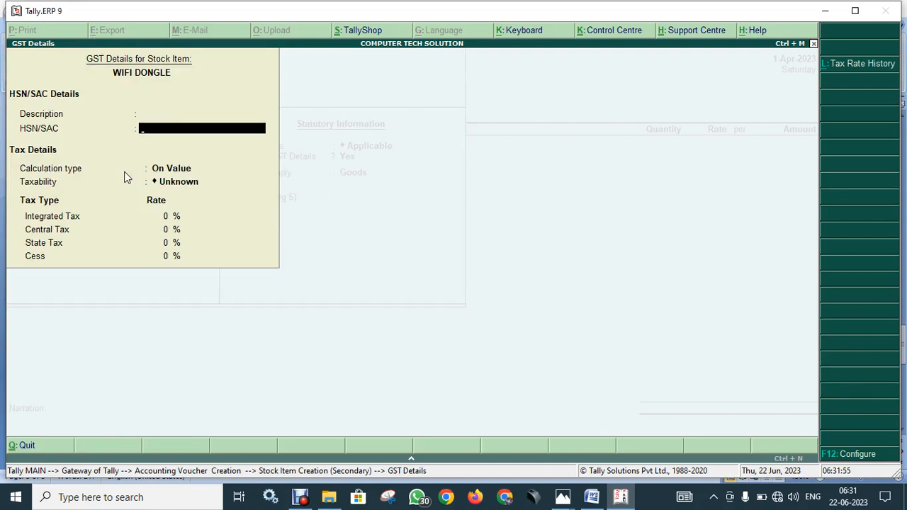
type("4585")
key("Return")
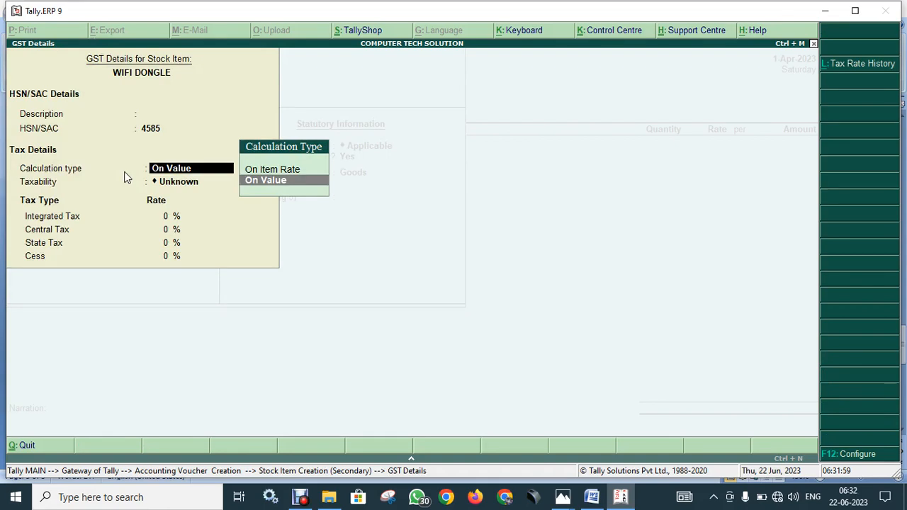
key("Return")
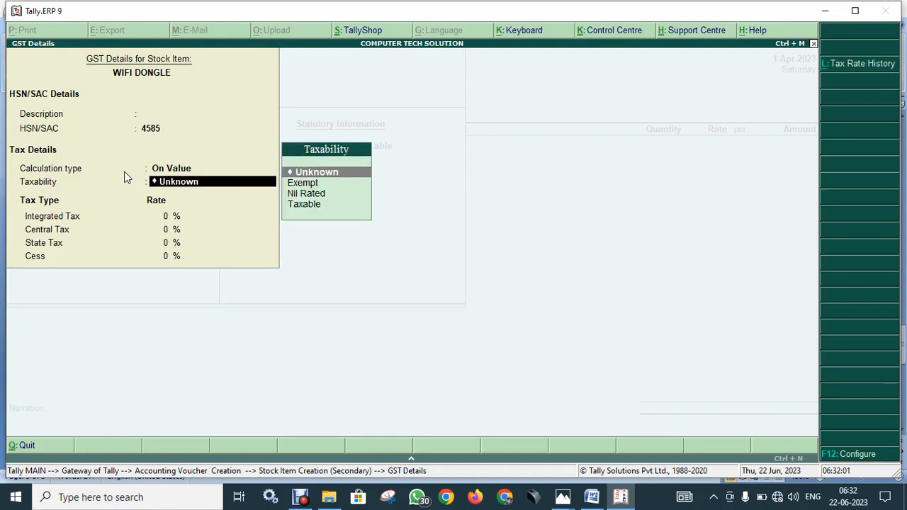
type("T")
key("Return")
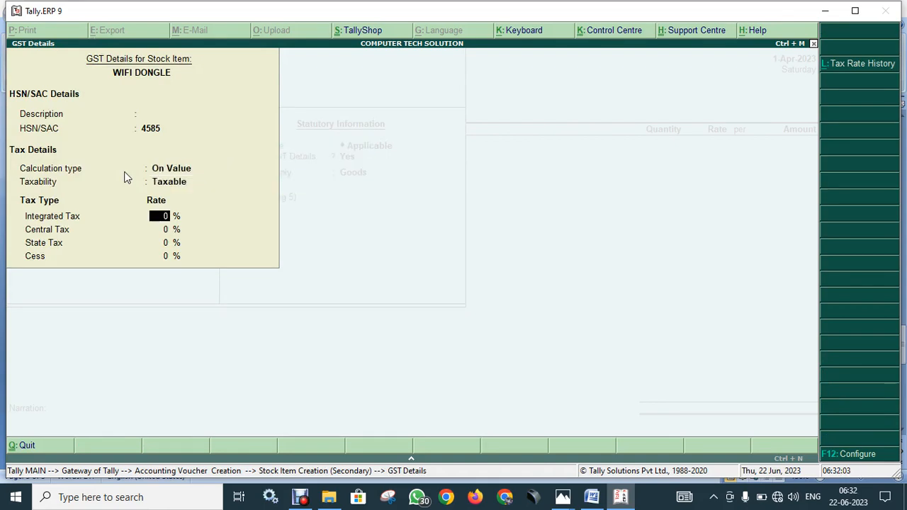
type("4")
key("Return")
key("Return")
key("Return")
key("Return")
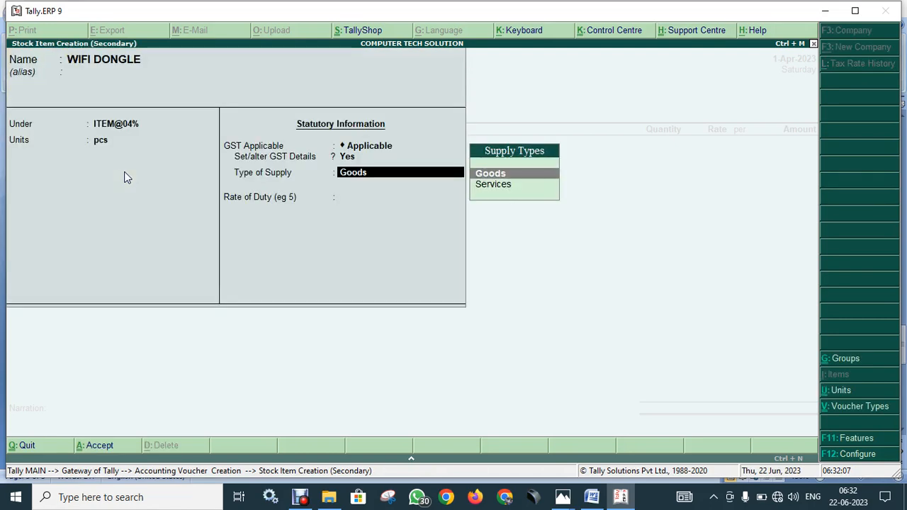
key("Return")
key("Return")
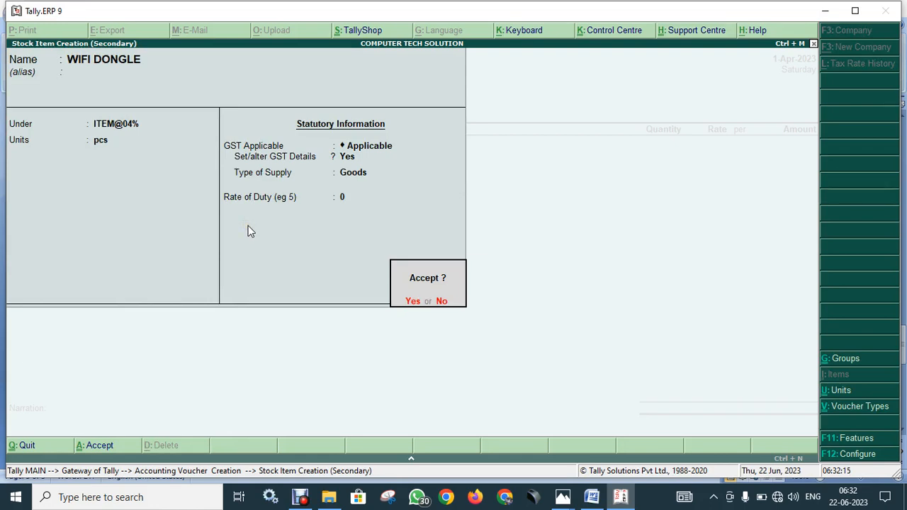
key("Return")
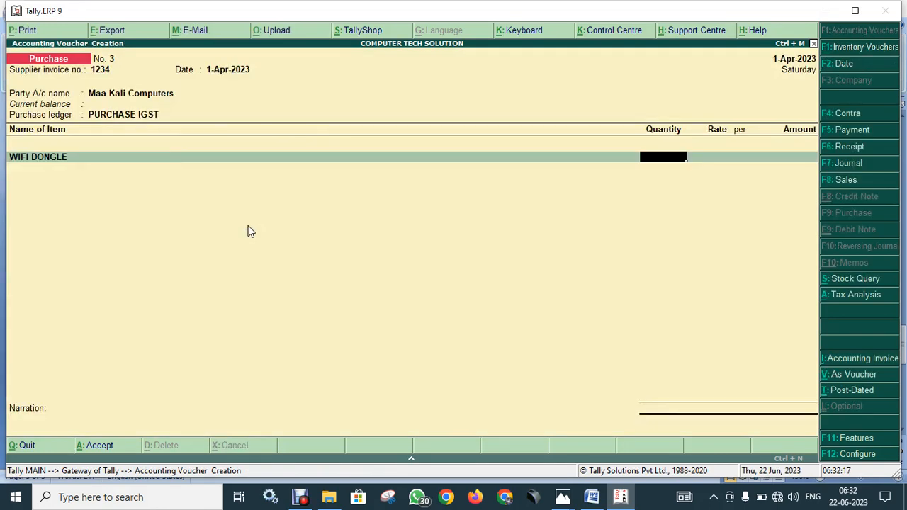
- Enter 25 pcs of WIFI DONGLE at a rate of 198.88, totalling 4,972.00
type("25")
key("Return")
type("198.88")
key("Return")
key("Return")
key("Return")
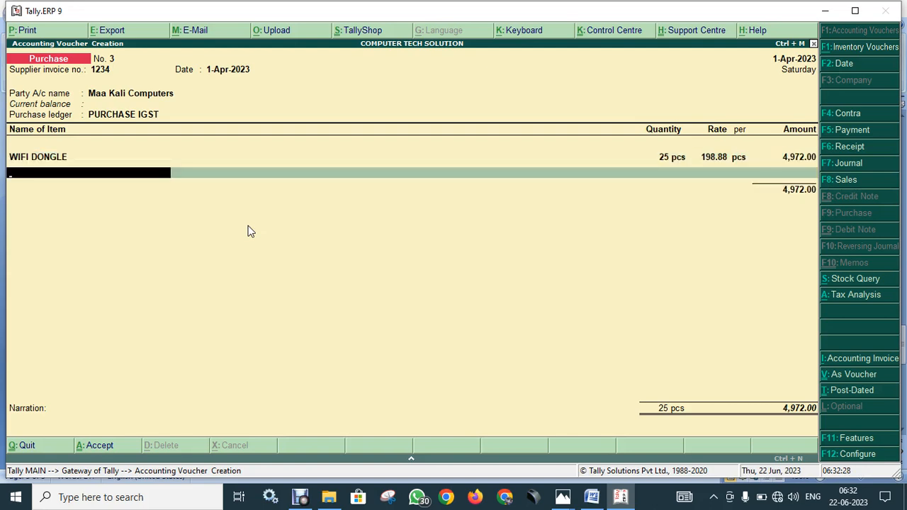
key("alt+c")
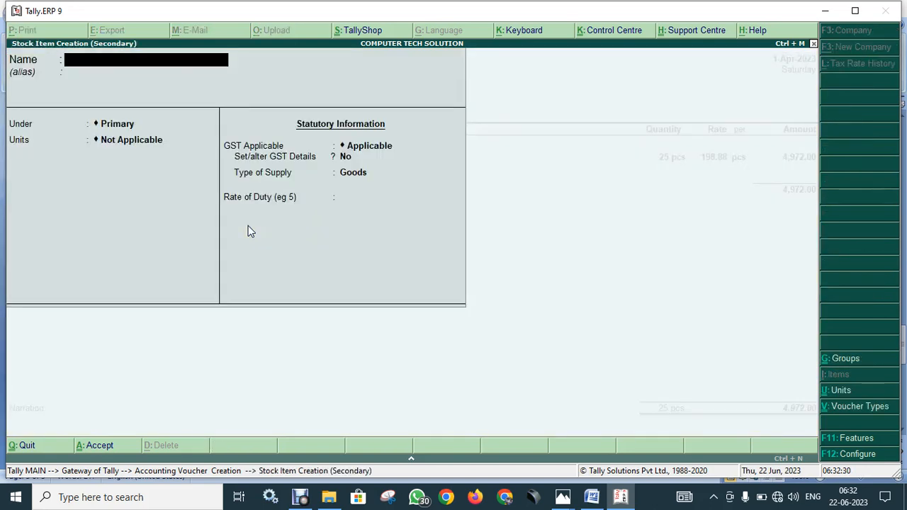
- After MOUSE is rejected as a duplicate, clear the name field and name the item CANON INK
type("MOUSE")
key("Return")
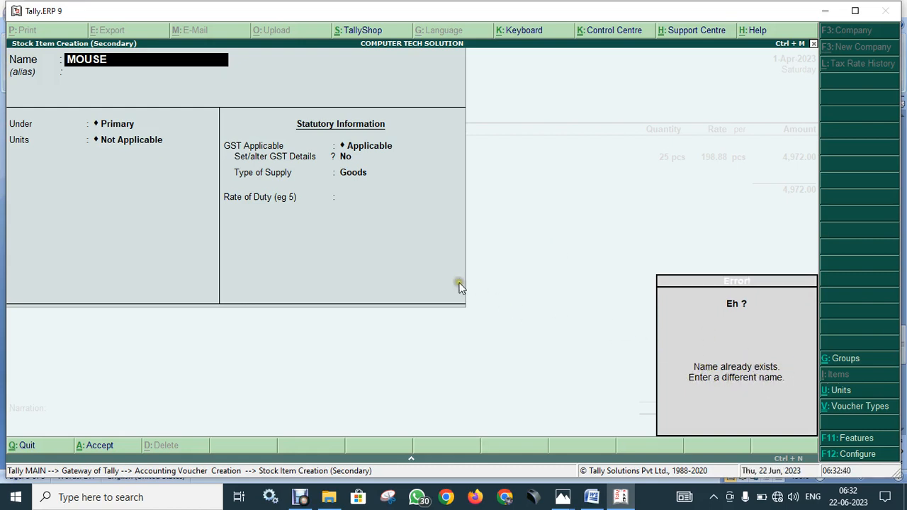
key("Escape")
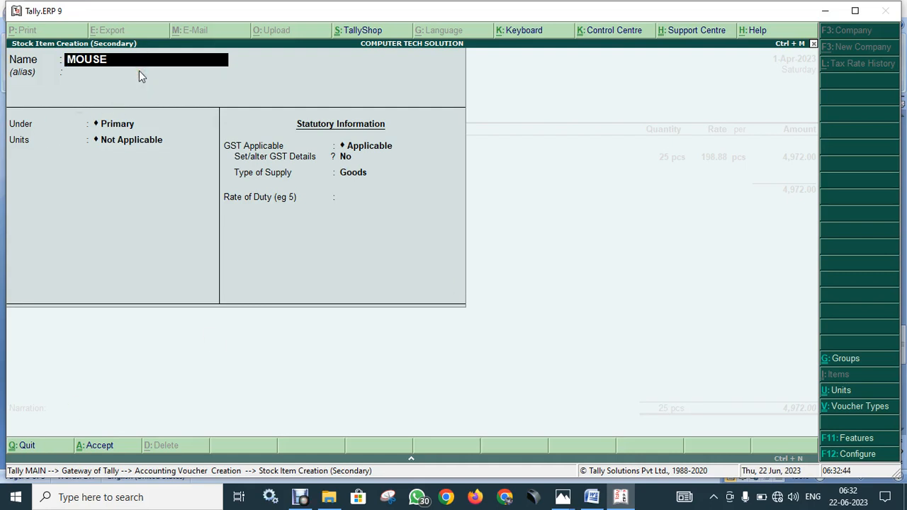
key("Delete")
key("Delete")
key("Delete")
key("Delete")
key("Delete")
key("Return")
type("BLUTOOTH")
key("BackSpace")
key("BackSpace")
key("BackSpace")
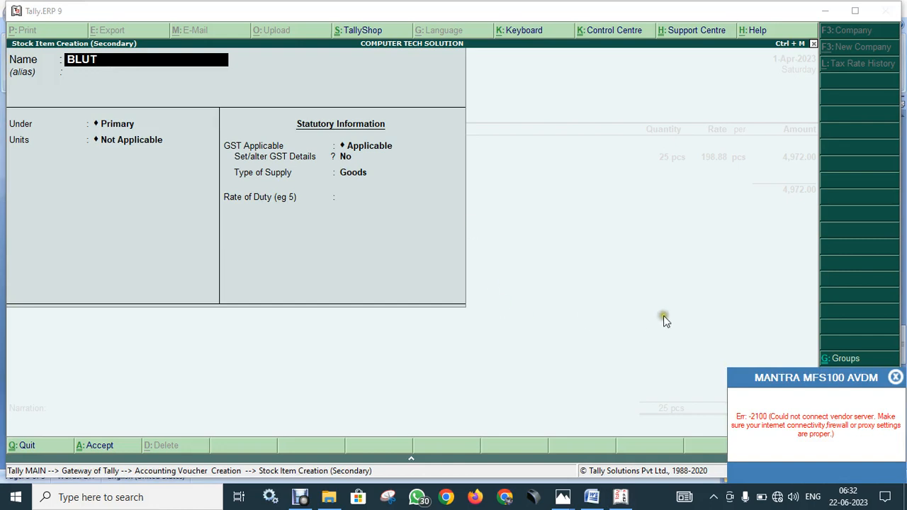
left_click(895, 377)
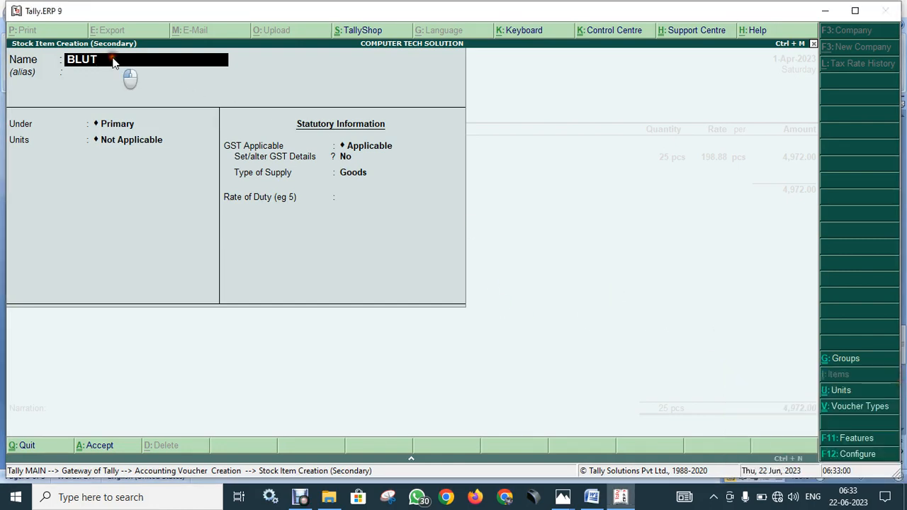
key("BackSpace")
key("BackSpace")
key("BackSpace")
type("INK")
key("BackSpace")
key("BackSpace")
key("BackSpace")
type("CANON INK")
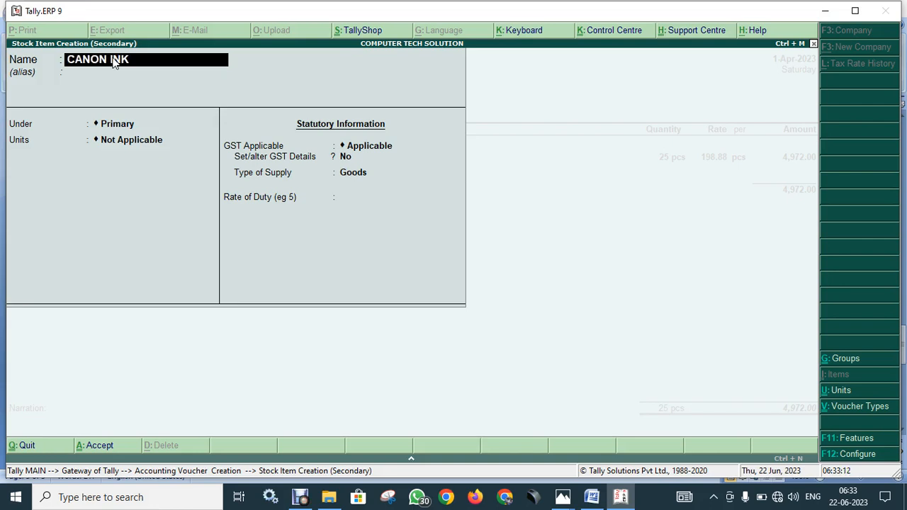
key("Return")
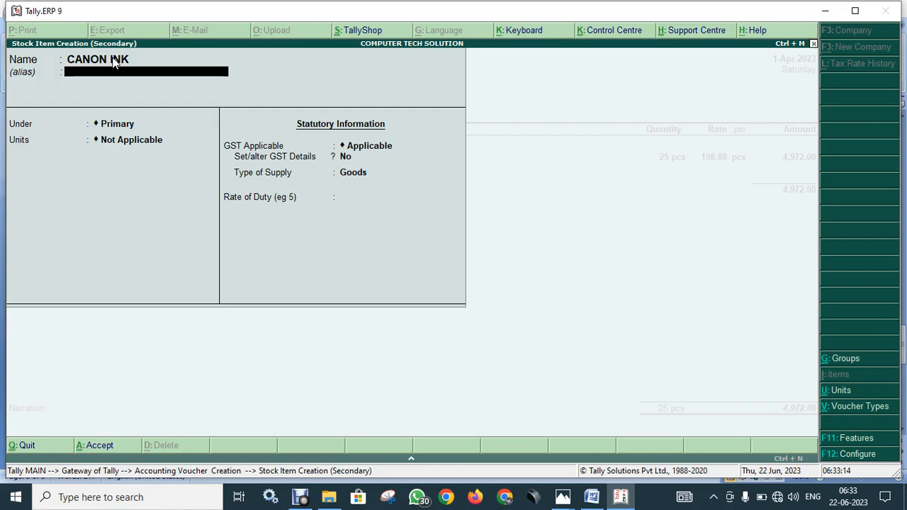
- Put CANON INK under the ITEM@12% stock group with pcs as its unit
key("Return")
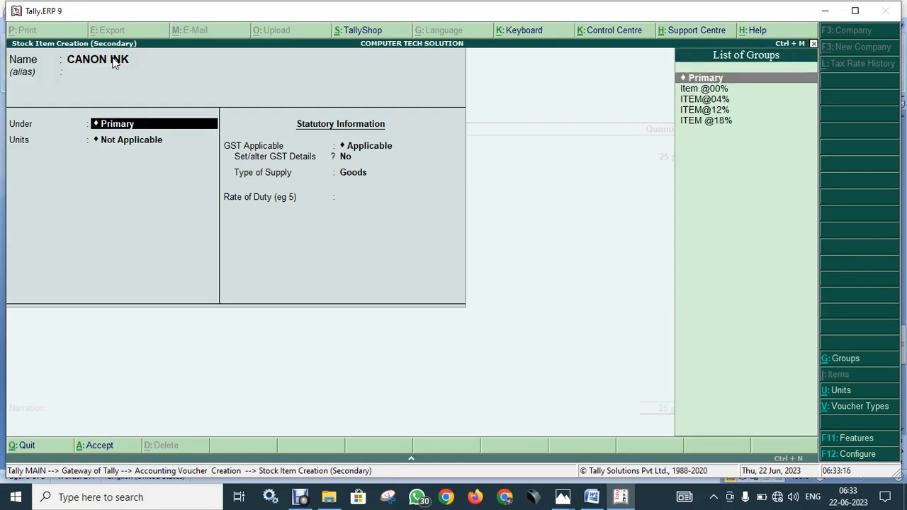
key("Down")
key("Down")
key("Down")
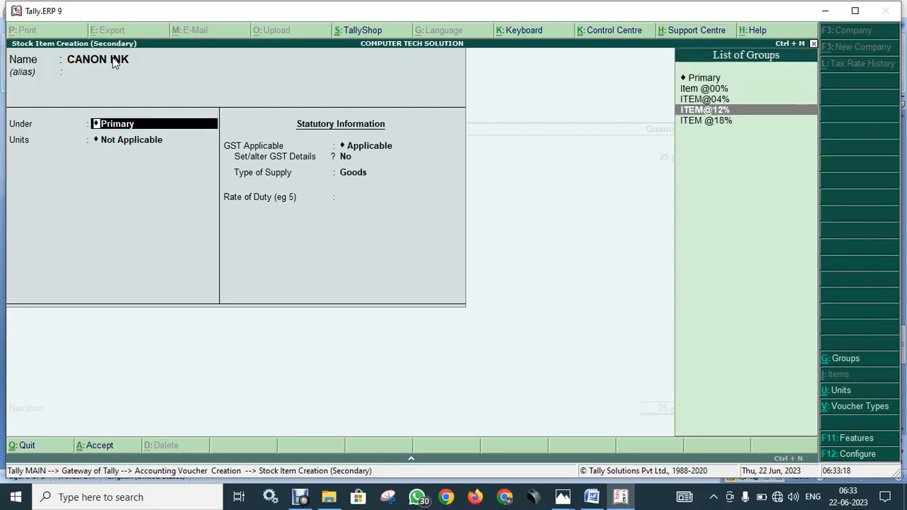
key("Return")
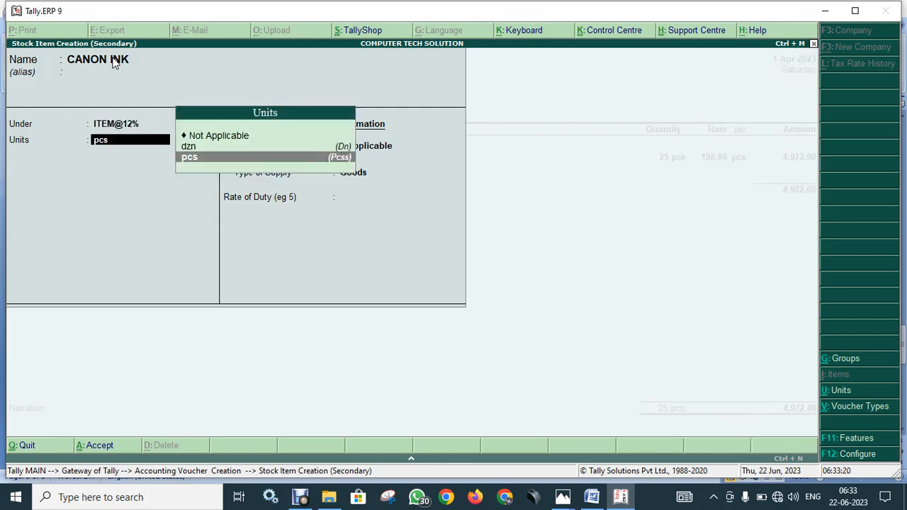
key("Return")
key("Return")
- Set GST details to HSN 8574, On Value, Taxable, 12% integrated tax, Goods supply, and accept
type("Yes")
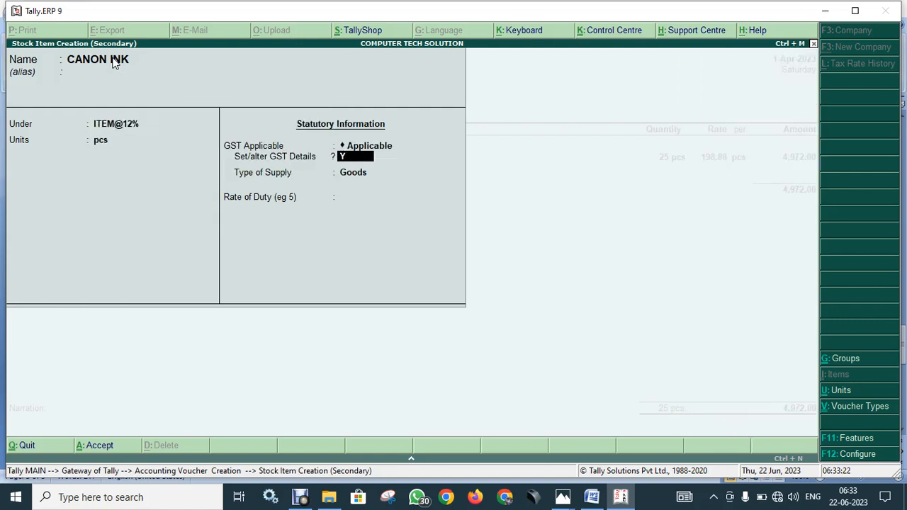
key("Return")
type("8574")
key("Return")
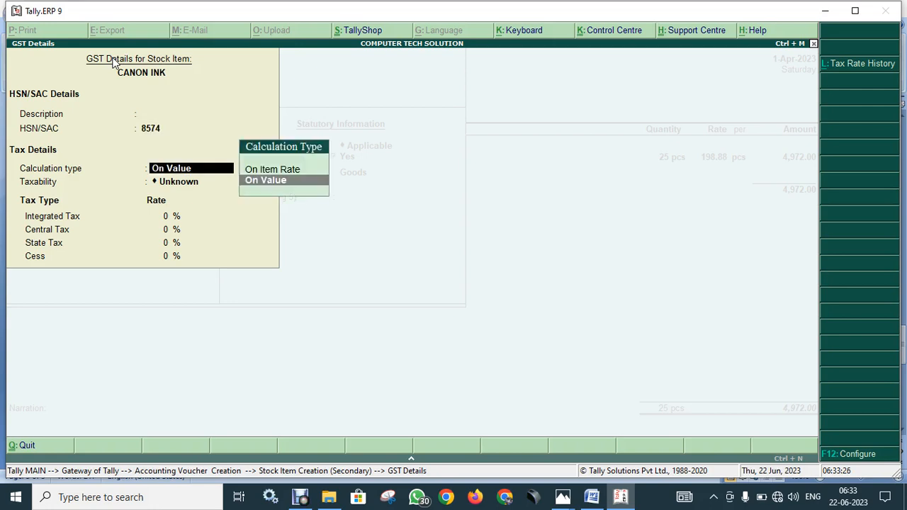
key("Return")
type("t")
key("Return")
type("12")
key("Return")
key("Return")
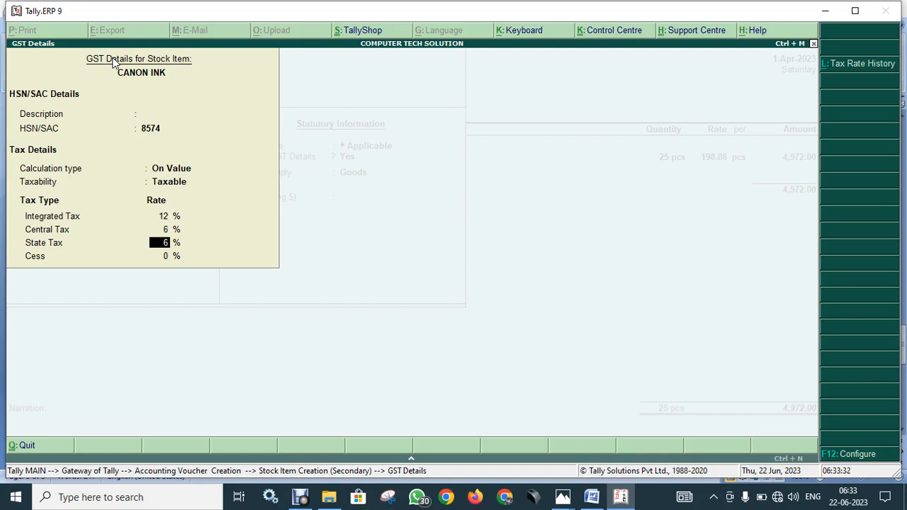
key("Return")
key("Return")
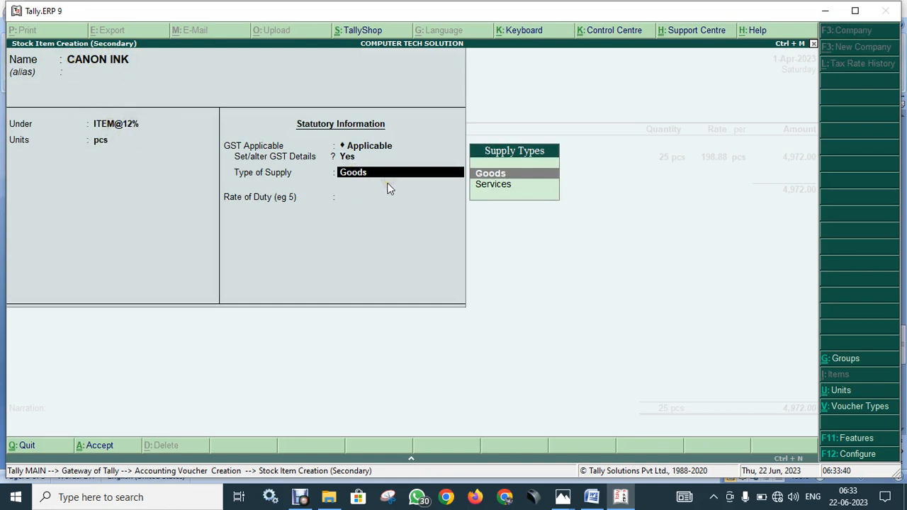
key("Return")
key("Return")
type("y")
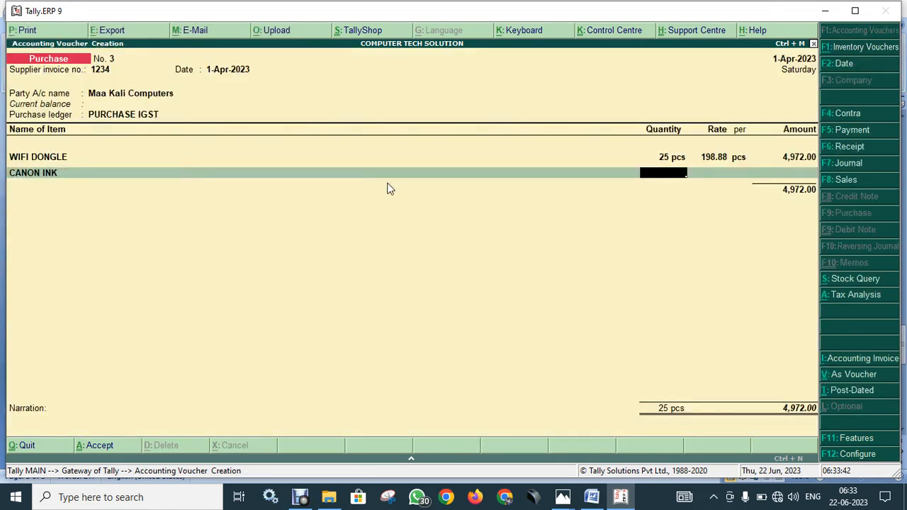
type("25")
- Enter 25 pcs of CANON INK at 685.98 and end the item list
key("Return")
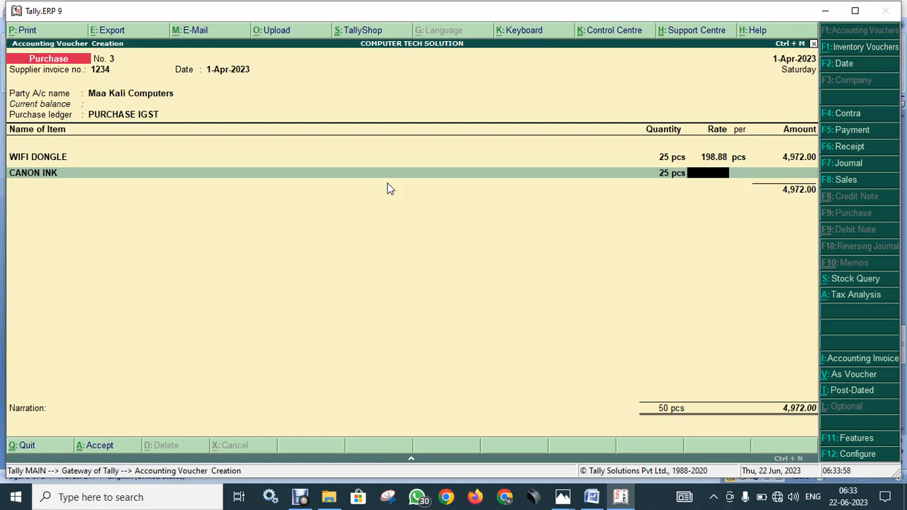
type("85.98")
key("Return")
key("Return")
key("Return")
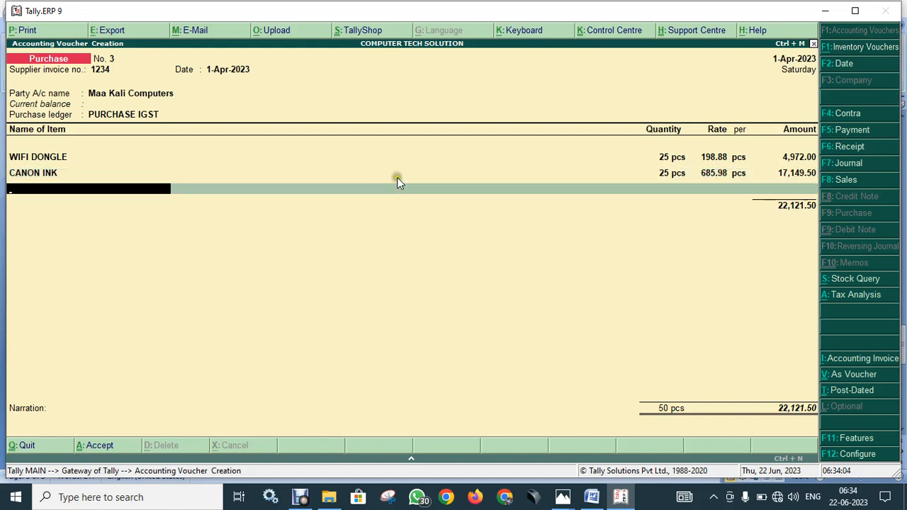
key("Return")
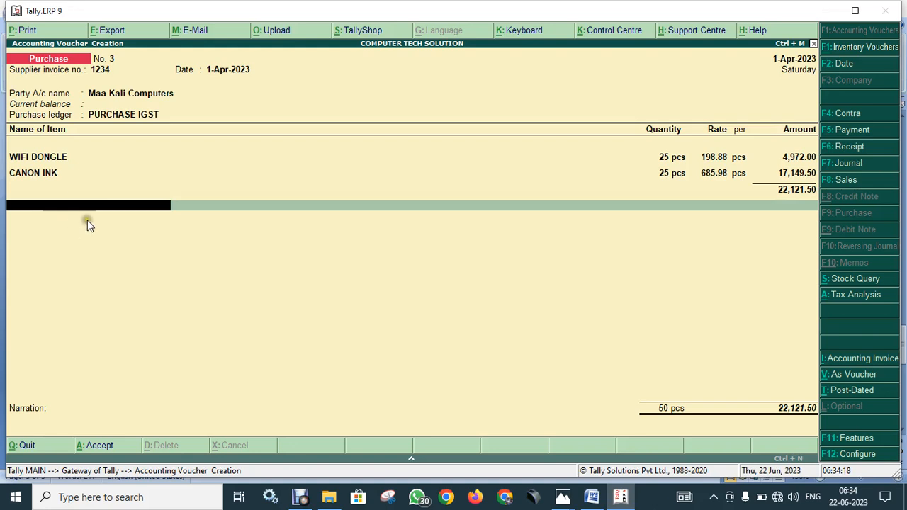
- Revisit the purchase ledger field and view the 11.JPG chart comparing purchase ledger types
left_click(144, 119)
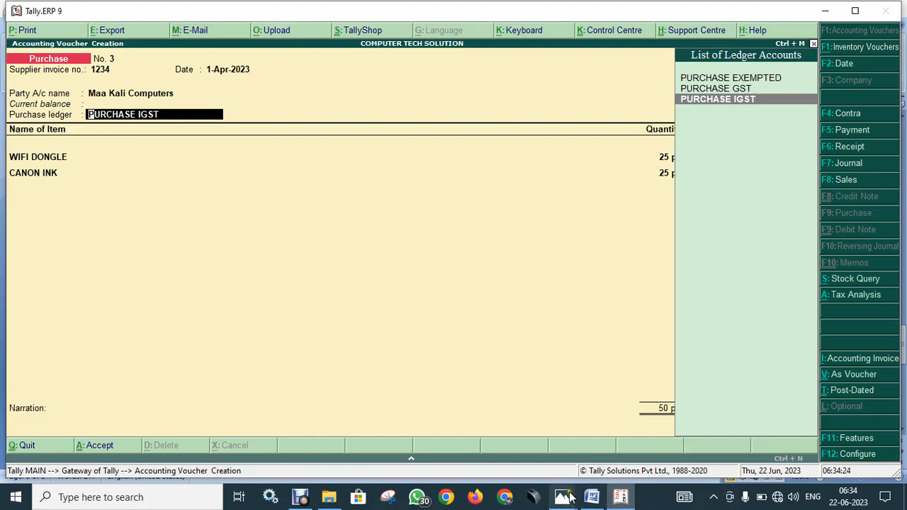
mouse_move(562, 497)
left_click(623, 449)
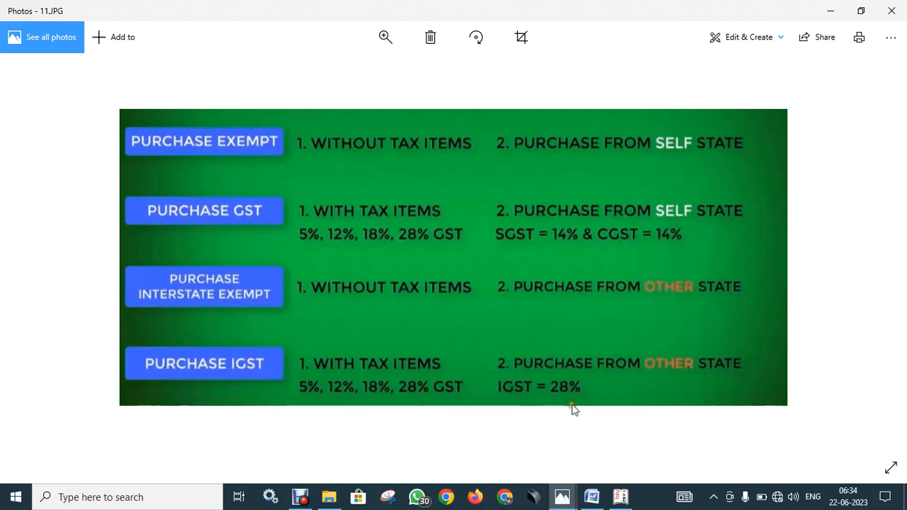
- Back in Tally, keep PURCHASE IGST as the purchase ledger and move to a new entry line
left_click(618, 498)
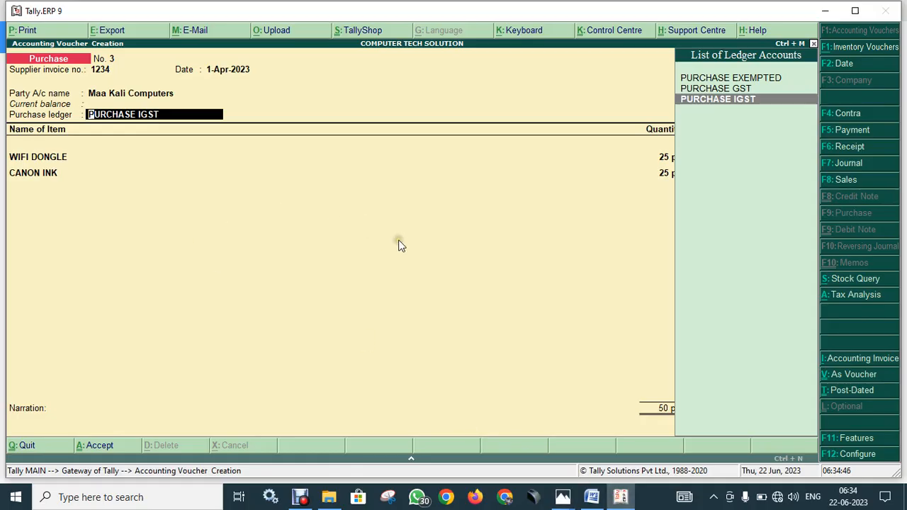
key("Return")
key("Return")
key("Return")
key("Return")
key("Return")
key("Return")
key("Return")
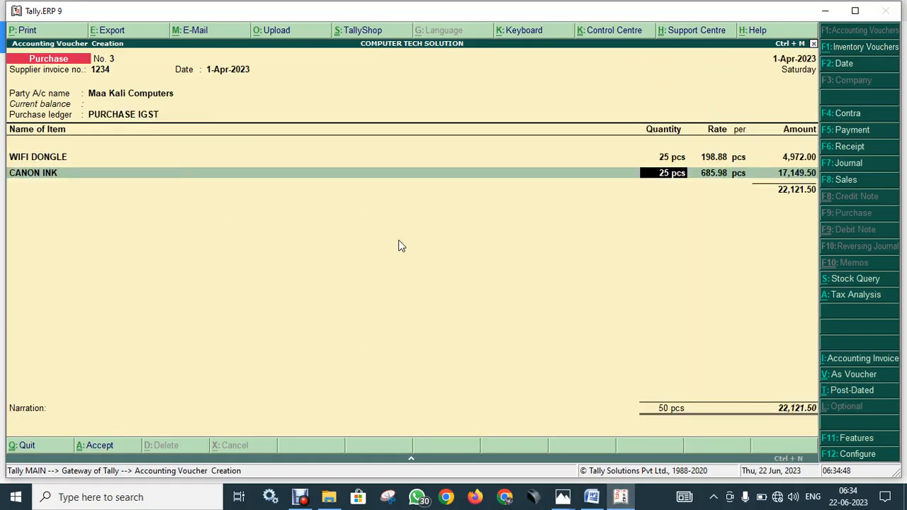
key("Return")
key("Return")
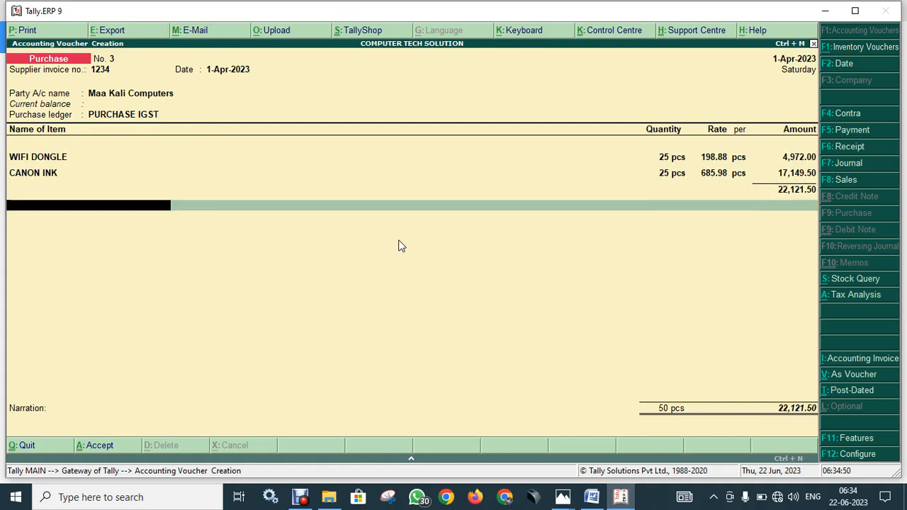
- Create a new ledger named IGST under Duties & Taxes
key("alt+c")
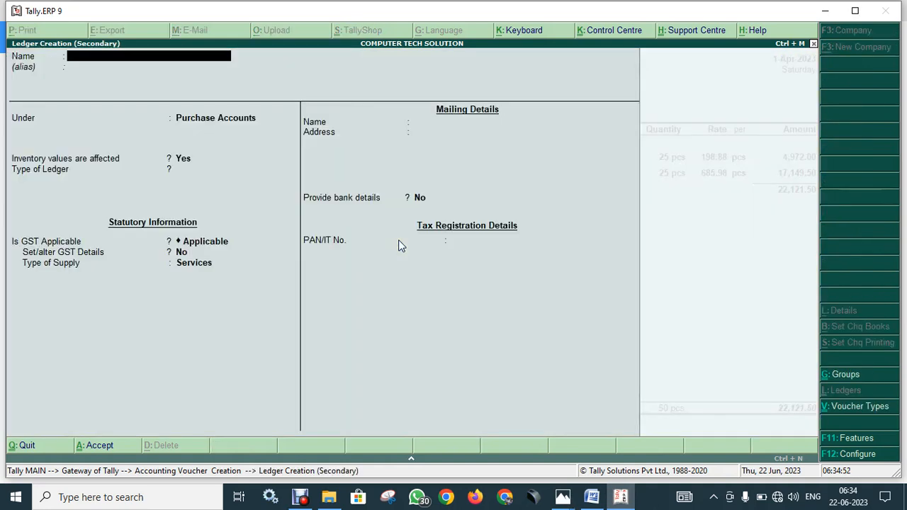
type("IGST")
key("Return")
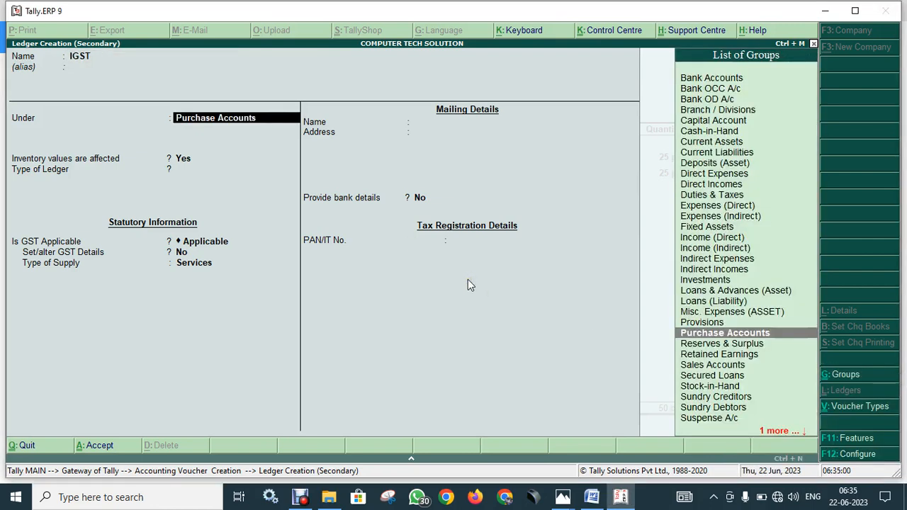
type("DU")
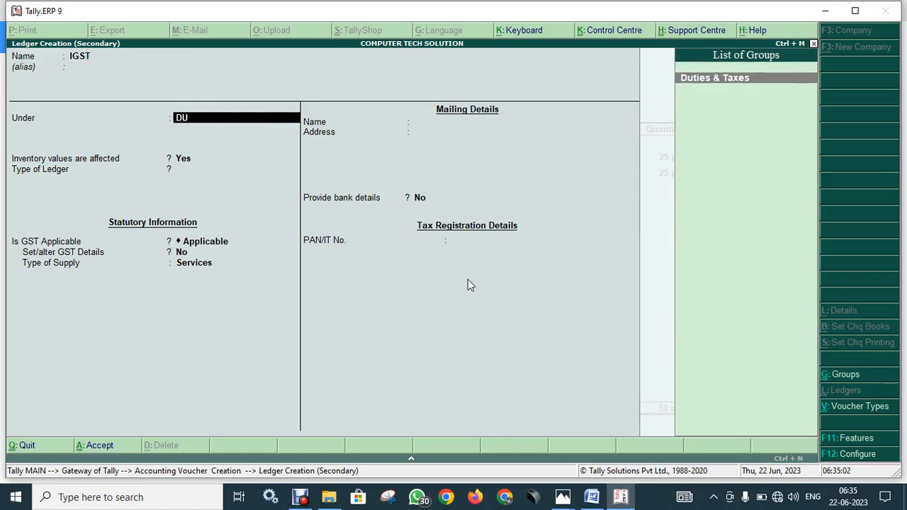
key("Return")
- Set the IGST ledger's duty type to GST, tax type Integrated Tax, rounding Not Applicable
key("Up")
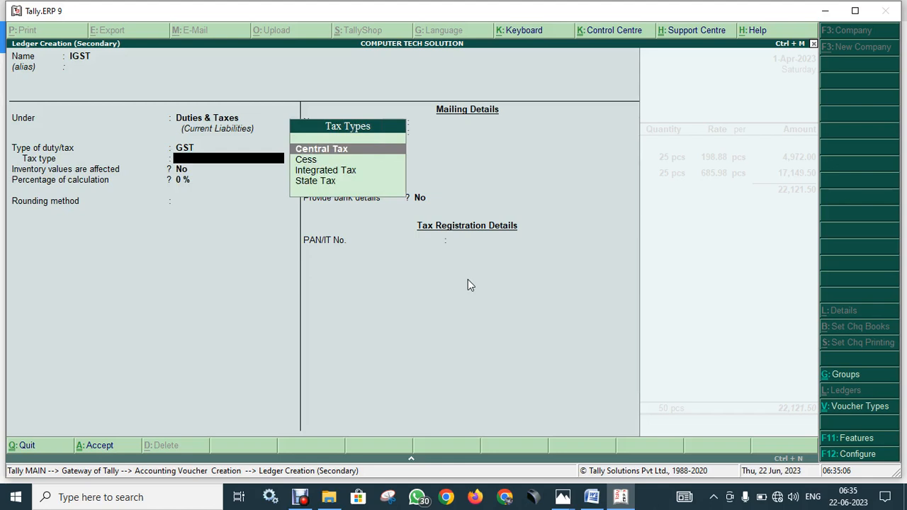
key("Down")
key("Down")
key("Up")
key("Down")
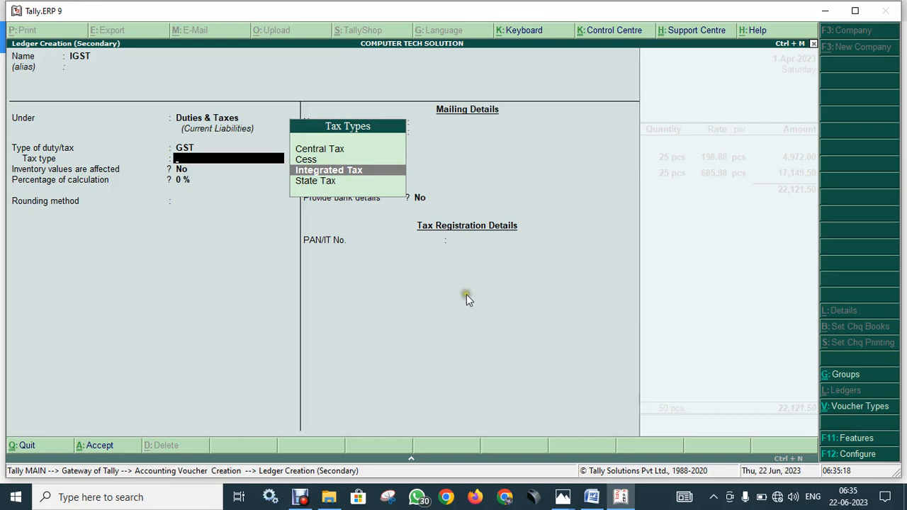
left_click(459, 296)
key("Return")
key("Return")
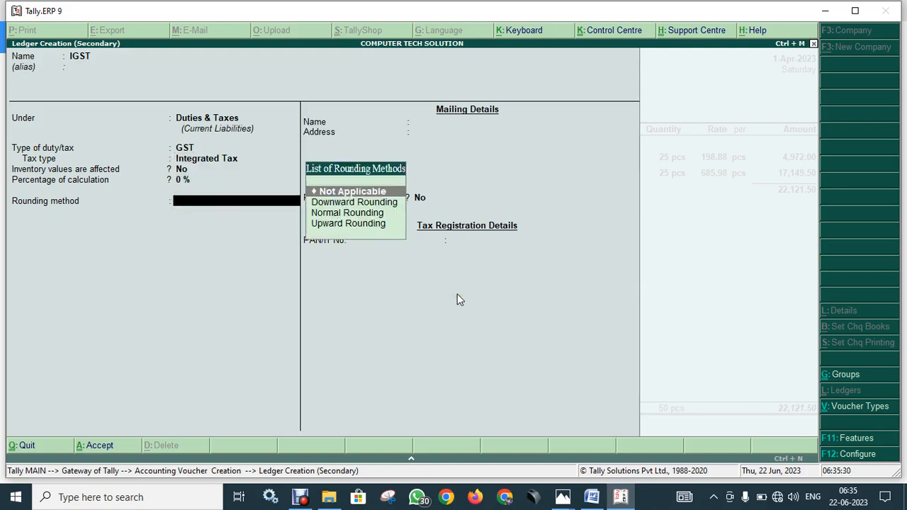
key("Return")
key("Return")
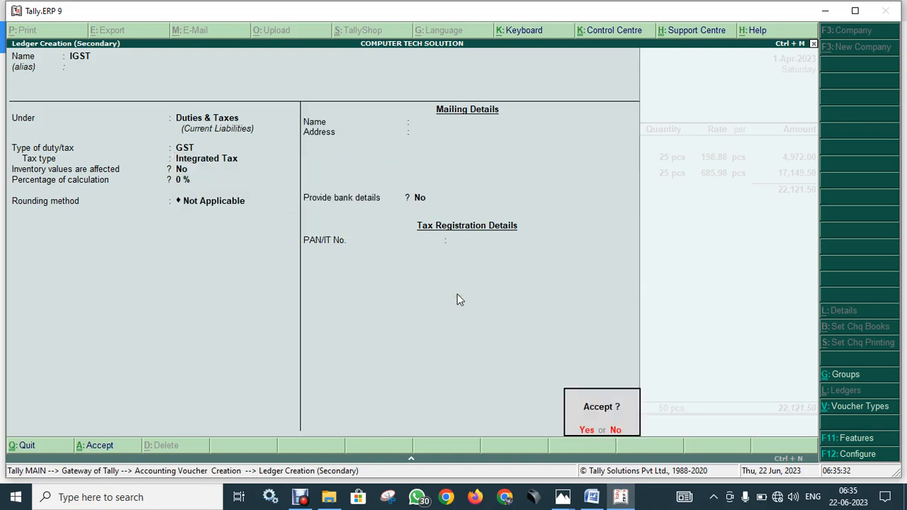
key("Return")
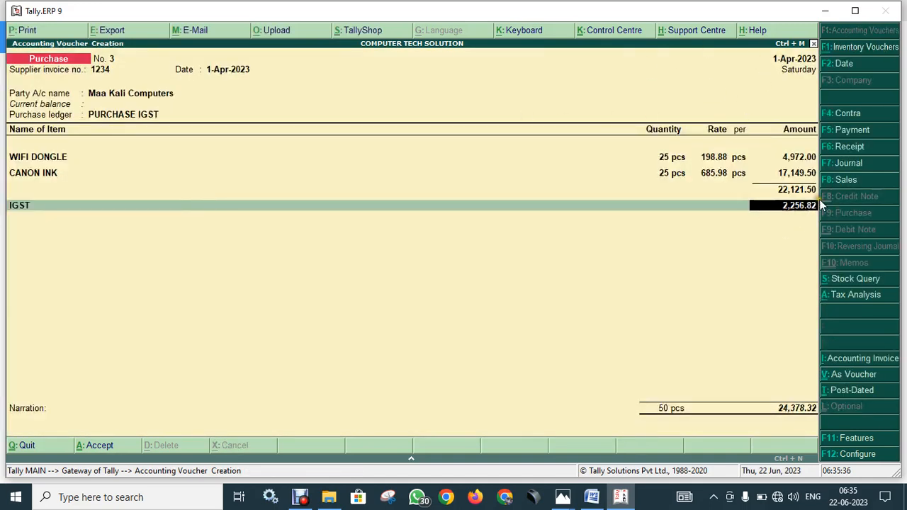
- Accept the 2,256.82 IGST amount and add a Round Off ledger line
key("Return")
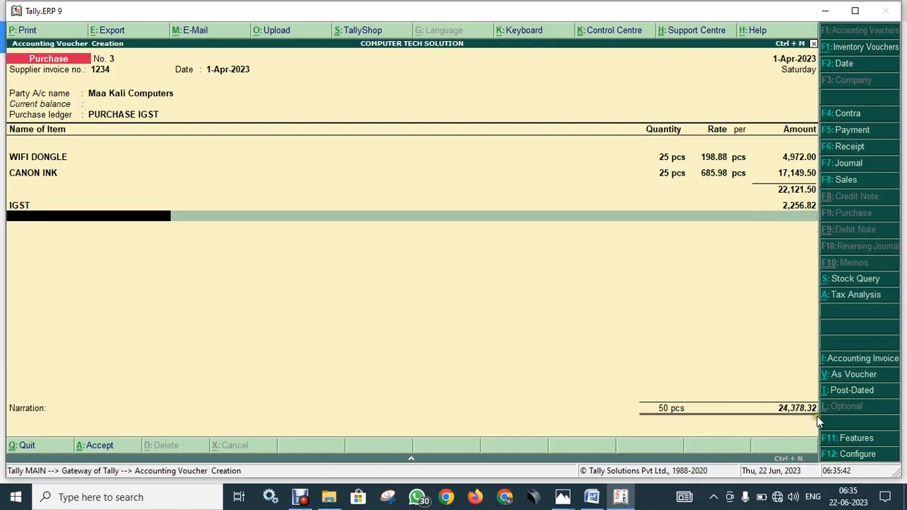
key("Down")
key("Down")
key("Down")
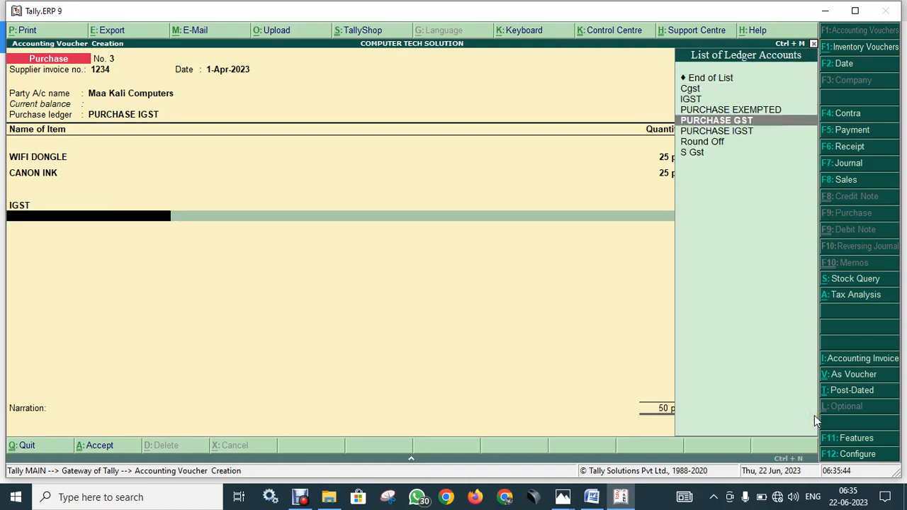
key("Down")
key("Down")
key("Down")
key("Return")
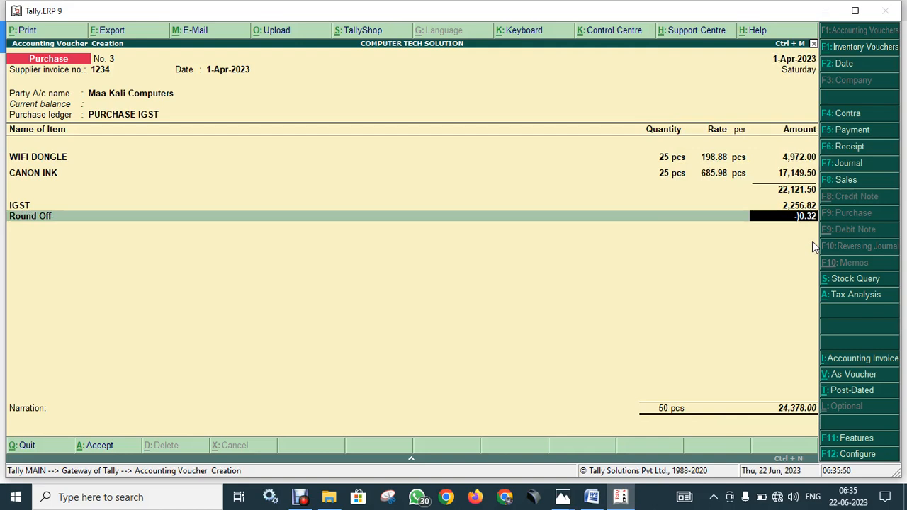
- Let Round Off recalculate to (-)0.32 and finish the voucher at 24,378.00
left_click(798, 219)
key("BackSpace")
key("BackSpace")
key("BackSpace")
key("BackSpace")
key("BackSpace")
key("Return")
key("Return")
key("Return")
key("Return")
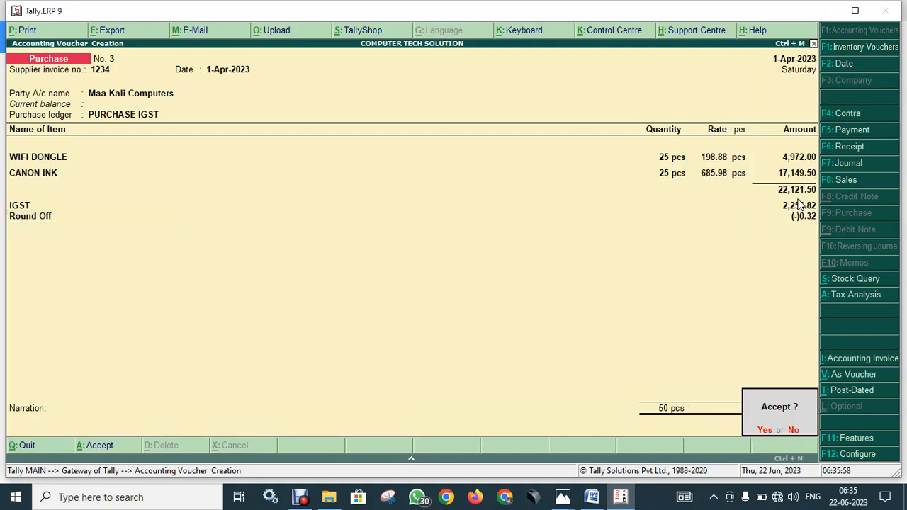
key("Return")
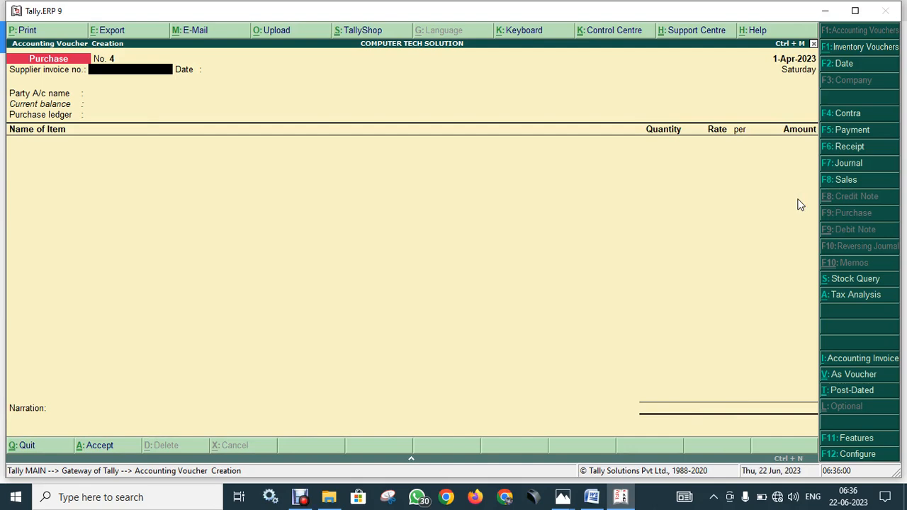
- Open the Maa Kali Computers Purchase 3 entry from the Day Book for alteration
key("Escape")
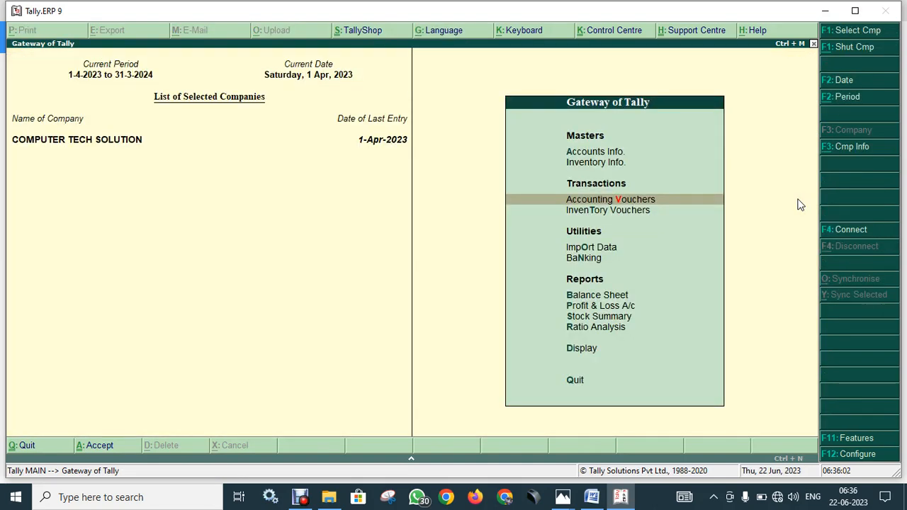
key("d")
key("d")
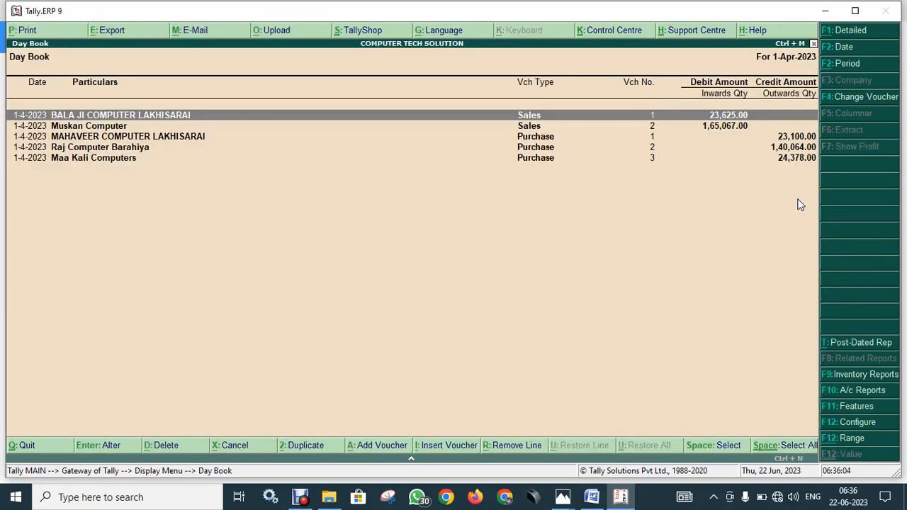
key("Down")
key("Down")
key("Down")
key("Down")
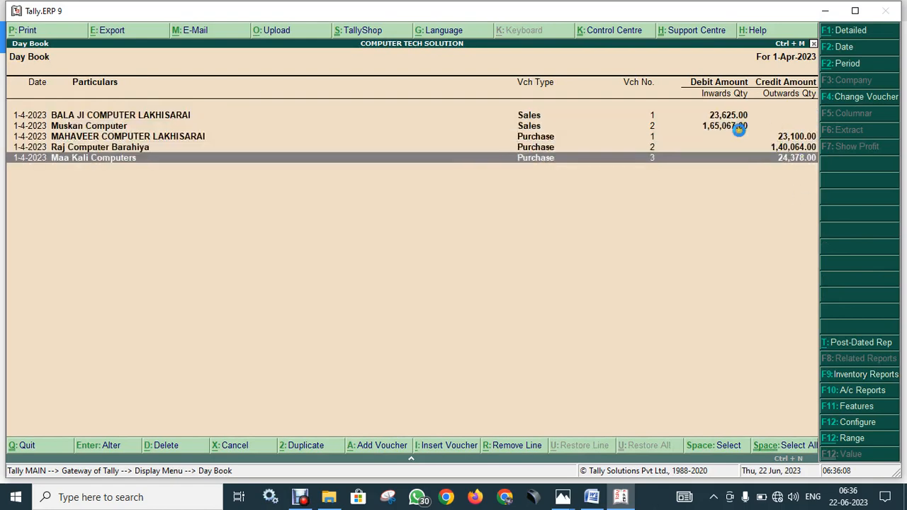
key("Return")
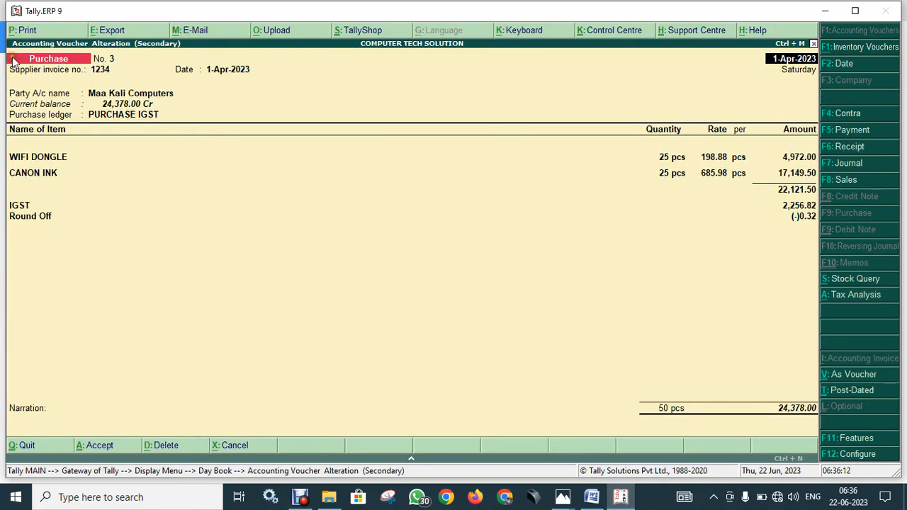
- Open the voucher print settings, then cancel printing
left_click(29, 32)
key("Return")
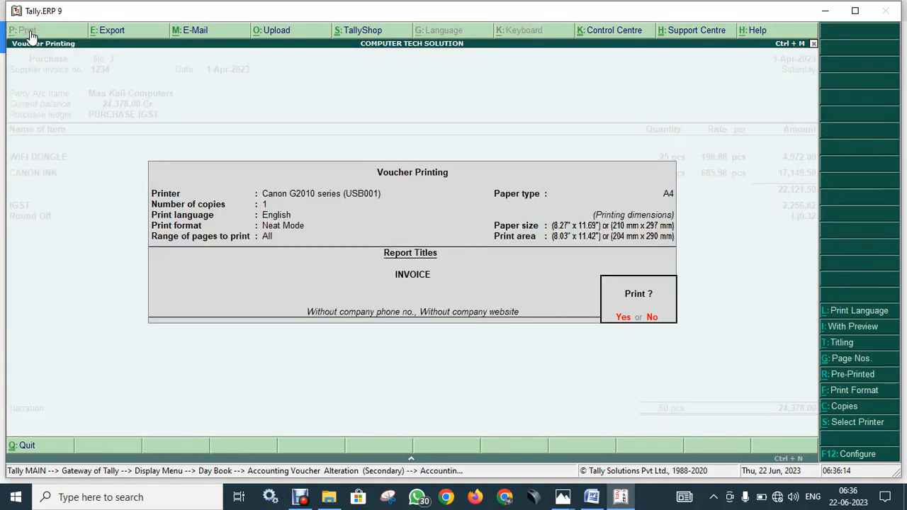
key("Return")
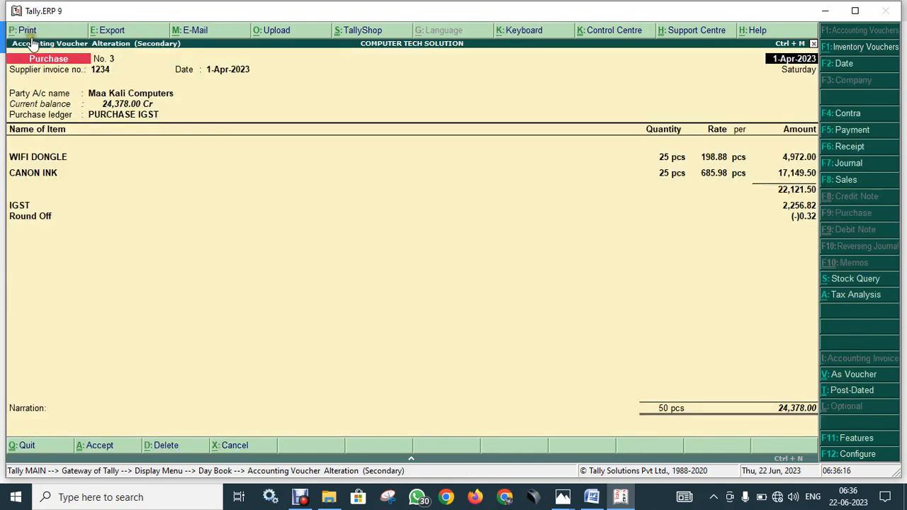
- Export voucher No. 3 to PDF with A4 Portrait pages, overwriting Accounting Voucher.pdf
left_click(128, 32)
left_click(651, 315)
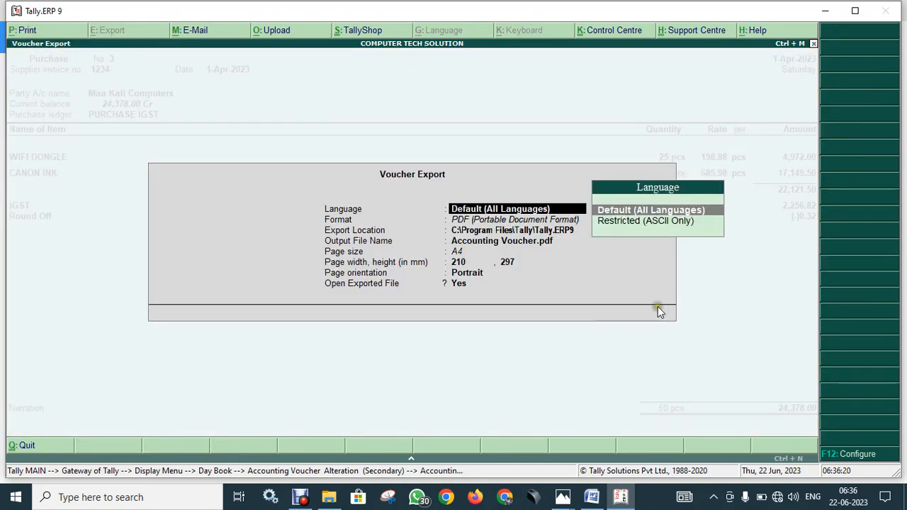
key("Return")
key("Return")
key("Return")
key("Return")
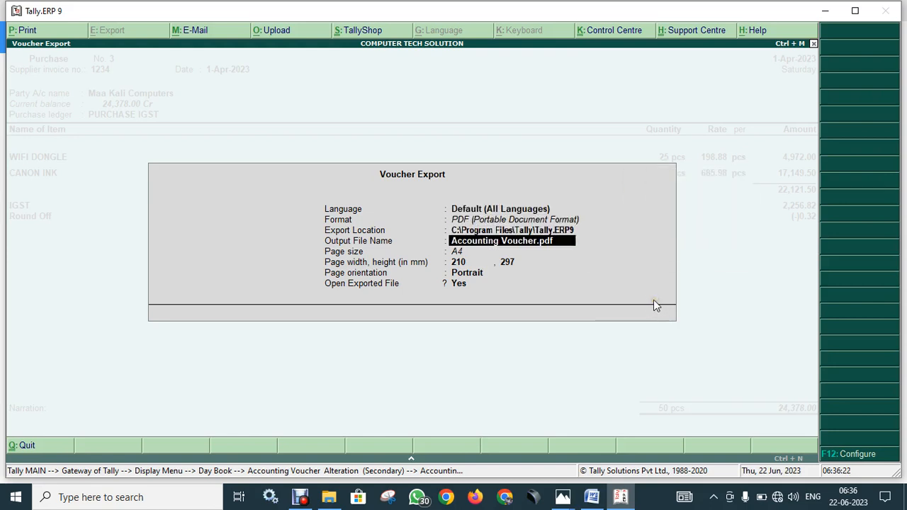
key("Return")
key("Return")
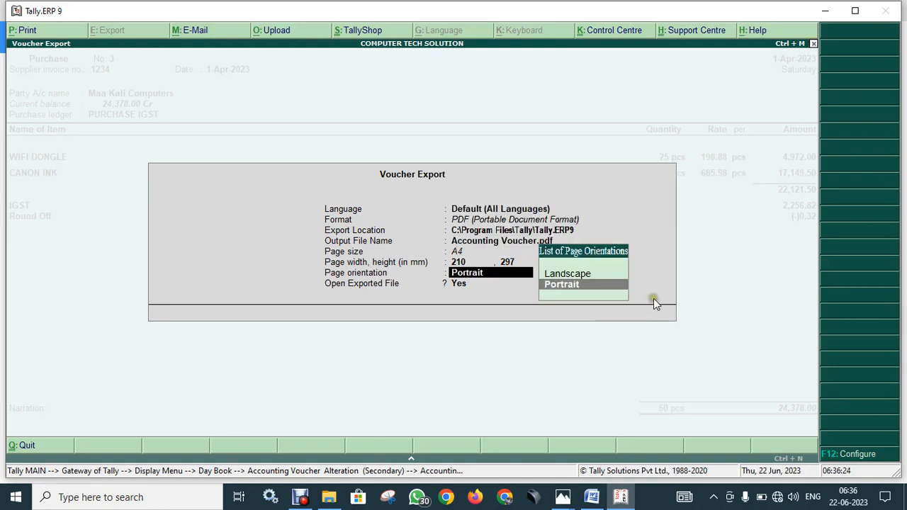
key("BackSpace")
key("BackSpace")
key("BackSpace")
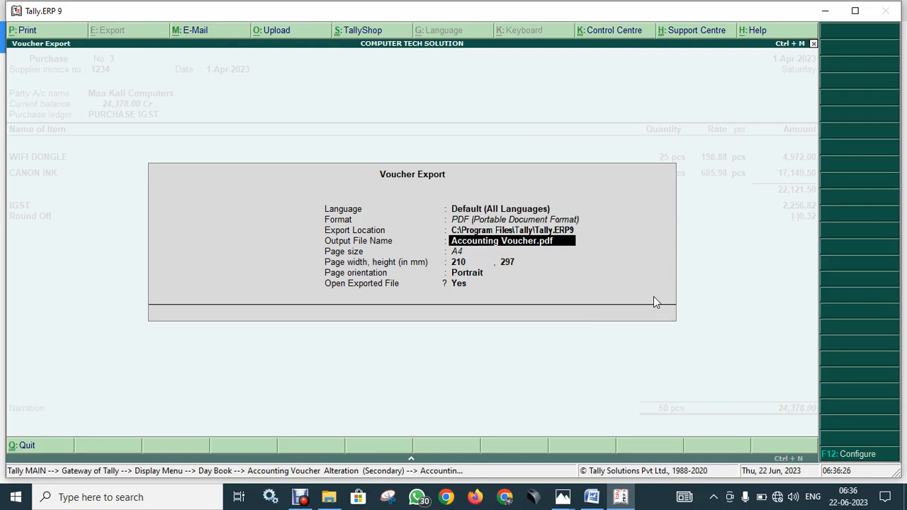
key("Return")
key("Return")
key("Return")
key("Return")
key("Return")
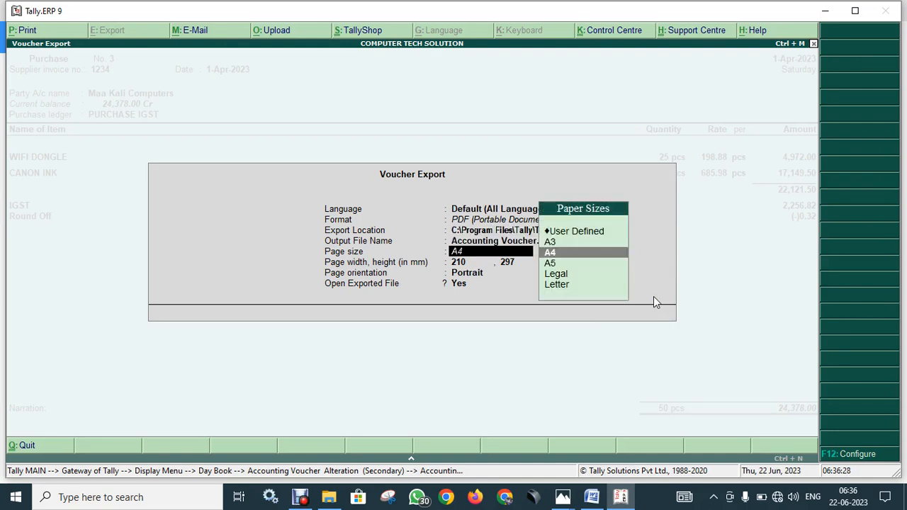
key("Return")
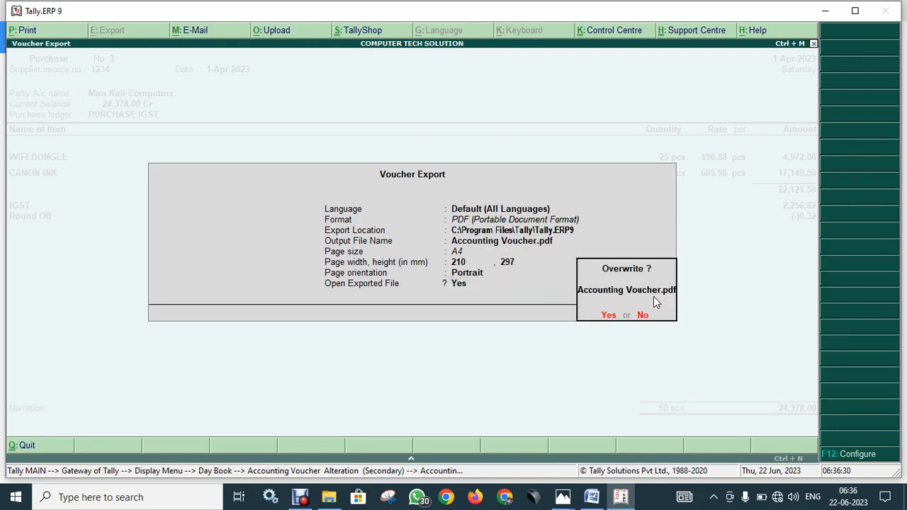
left_click(609, 316)
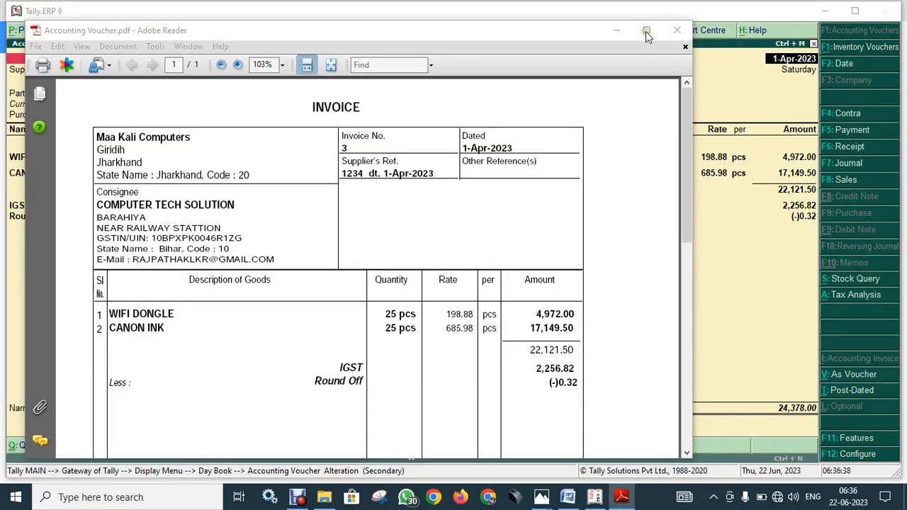
- Maximize the invoice PDF and check the seller's state name and code in the header
left_click(642, 32)
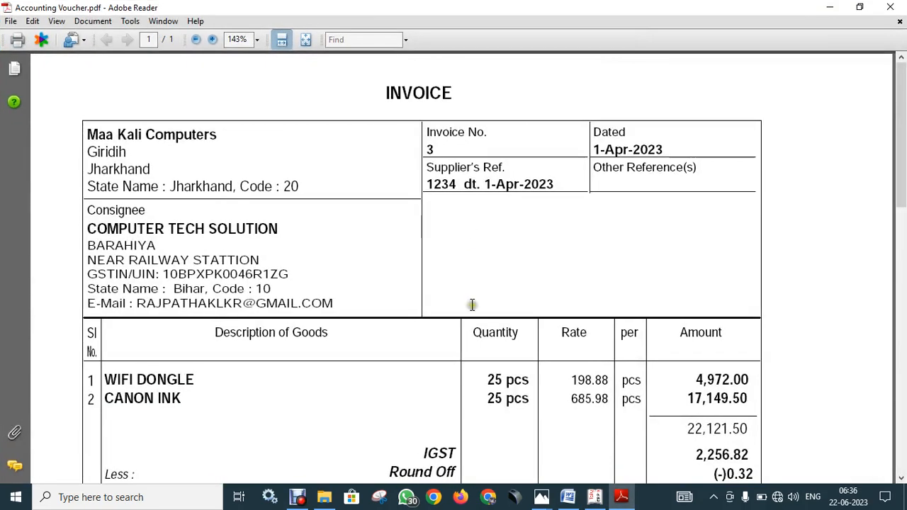
scroll(454, 367, "down", 3)
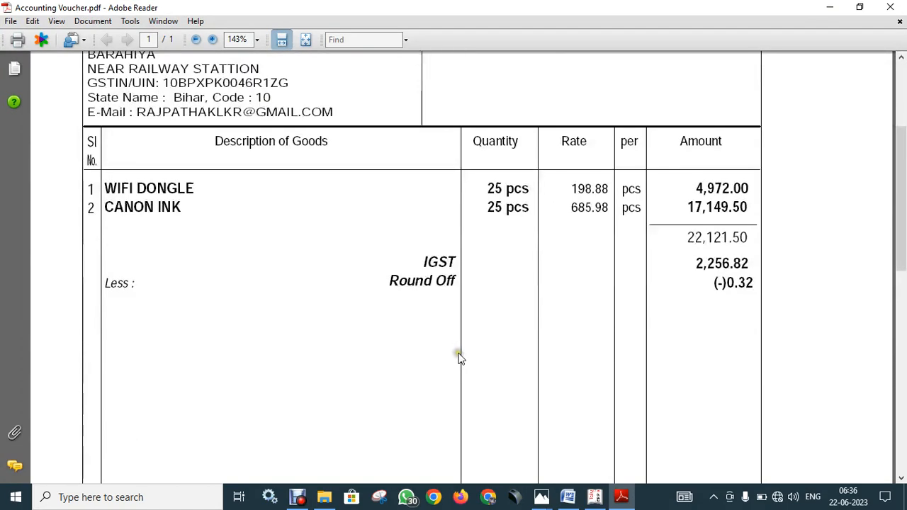
scroll(271, 174, "up", 2)
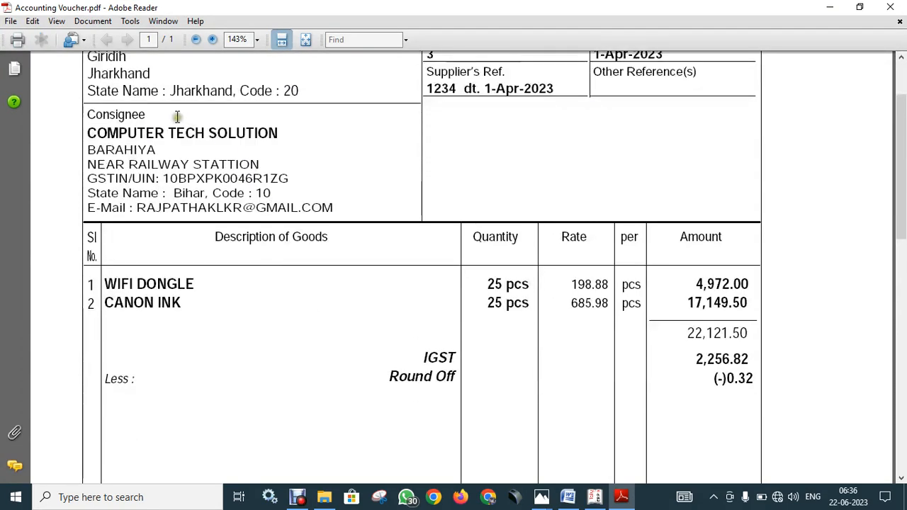
scroll(227, 110, "up", 1)
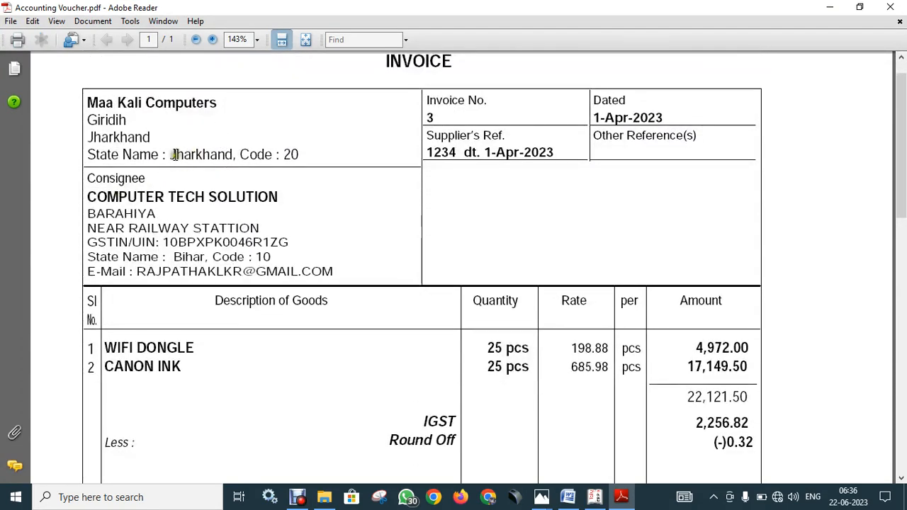
left_click_drag(170, 155, 306, 156)
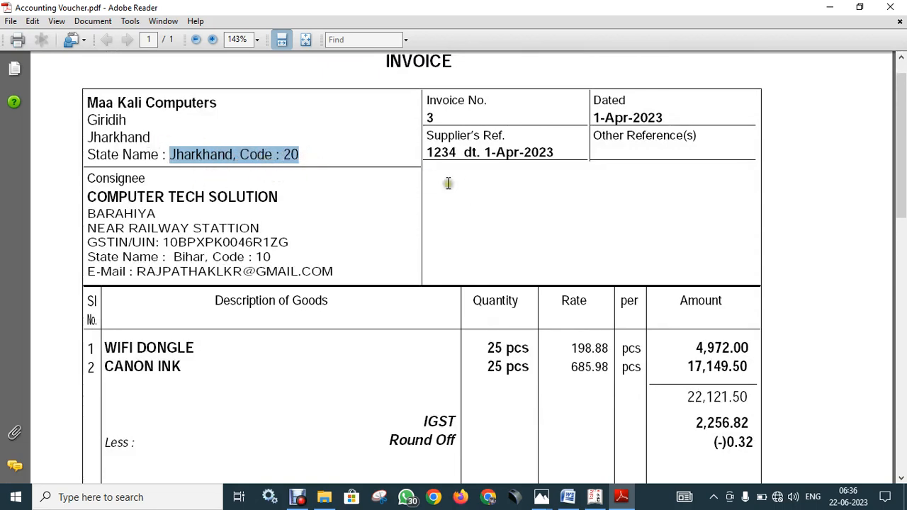
left_click(236, 159)
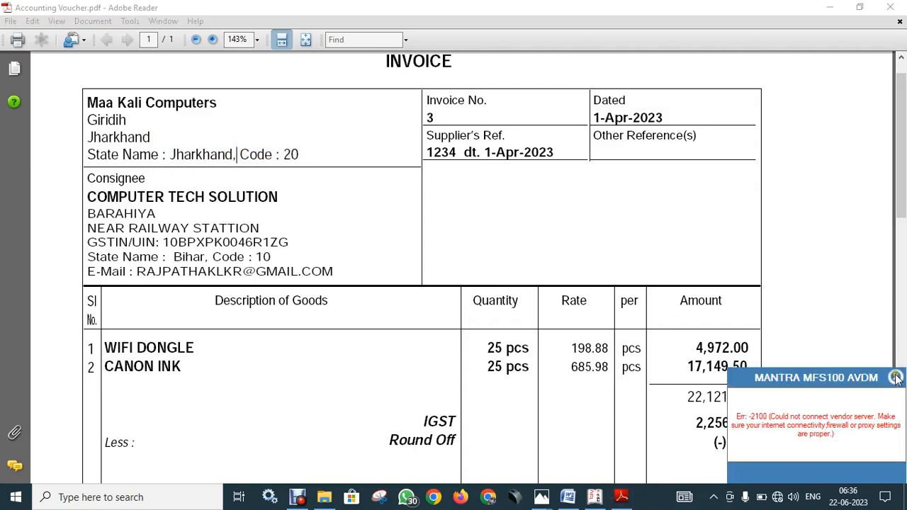
- Dismiss the error notification, scroll down to the ₹24,378.00 total, and go back to Tally
left_click(895, 376)
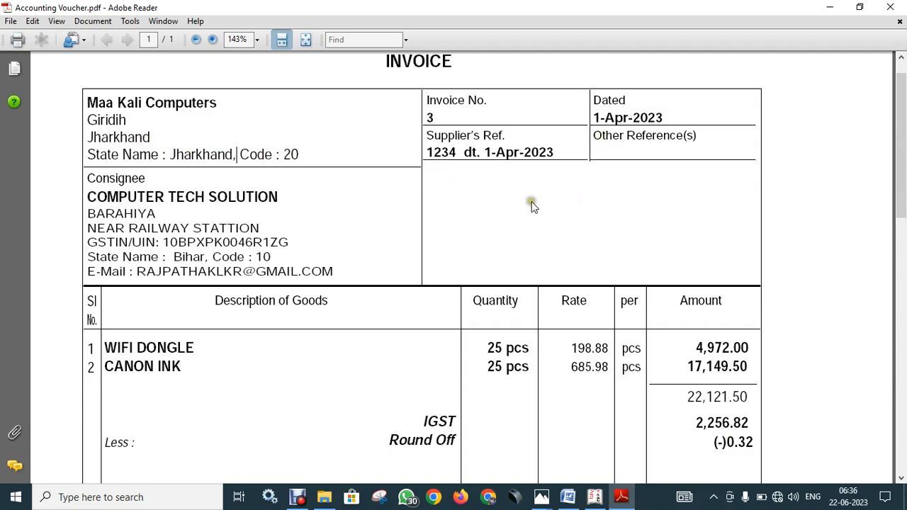
scroll(654, 324, "down", 5)
scroll(656, 330, "down", 12)
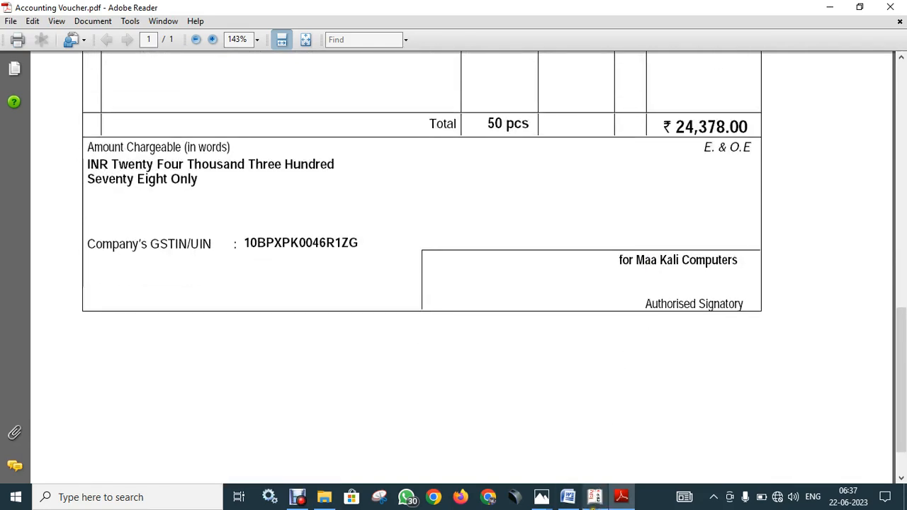
left_click(593, 495)
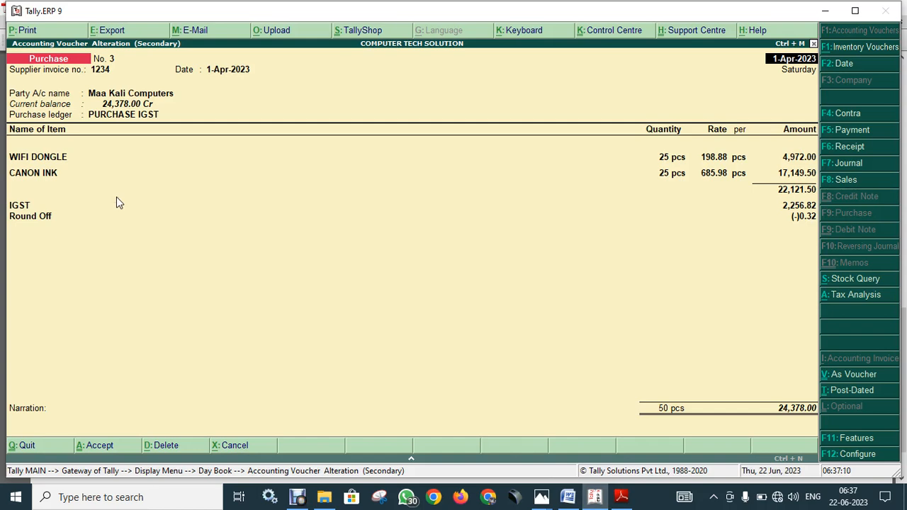
left_click(126, 143)
left_click(172, 148)
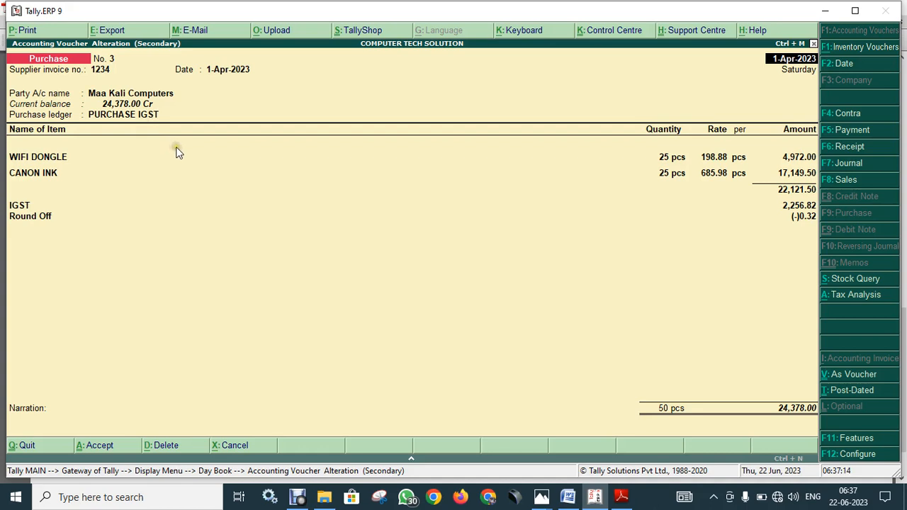